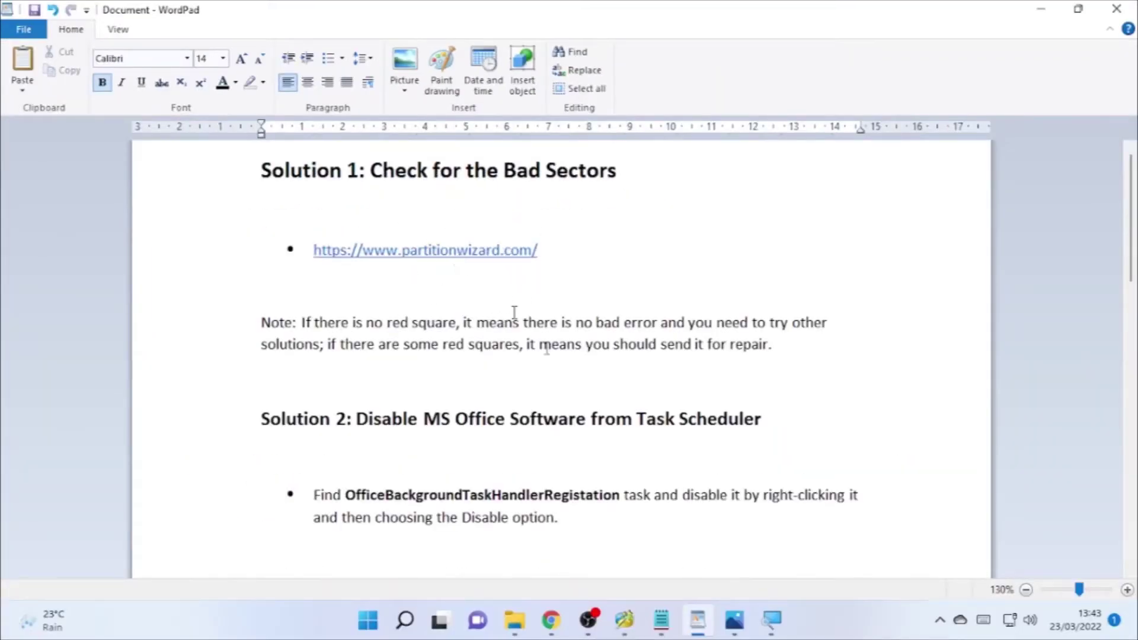
Download the Free Edition of MiniTool Partition Wizard from the partitionwizard.com page open in Chrome.
click(551, 620)
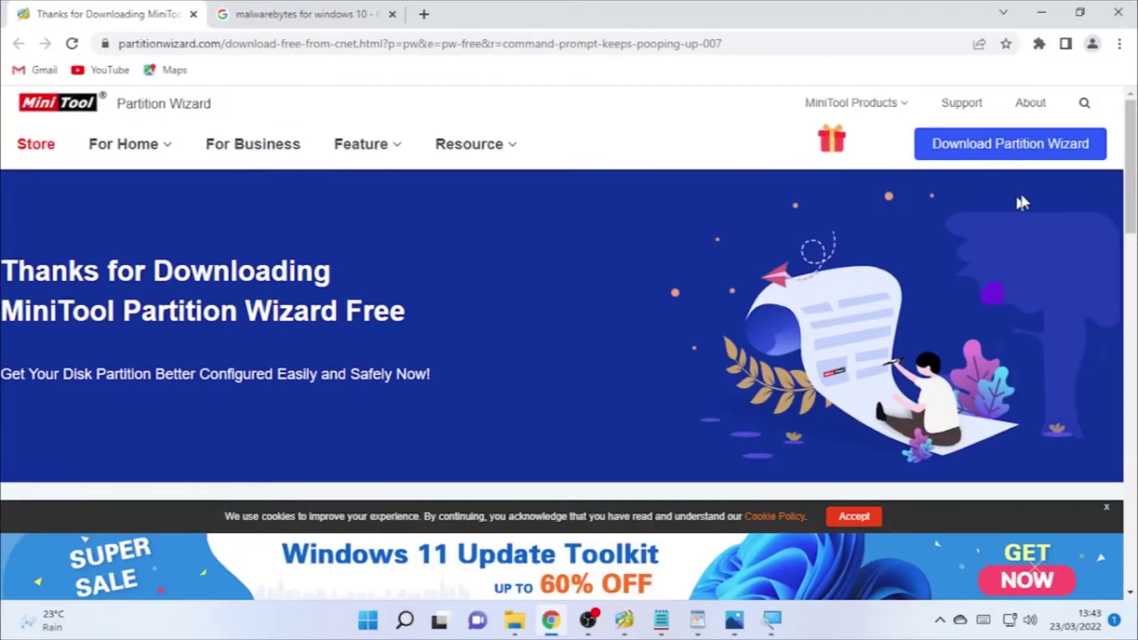
mouse_move(987, 155)
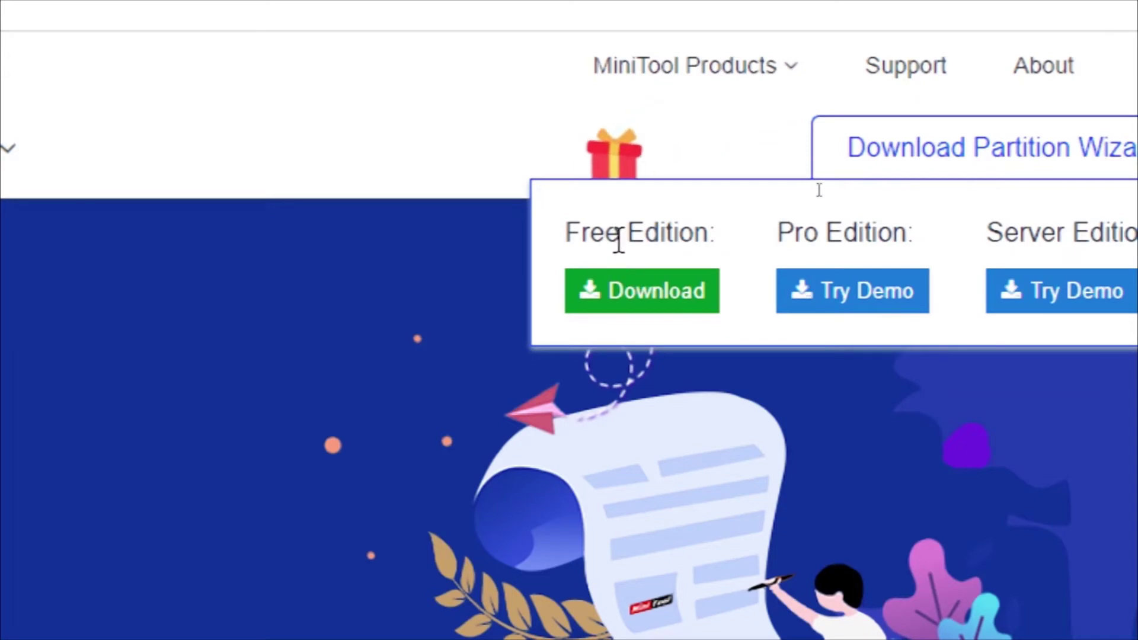
click(658, 297)
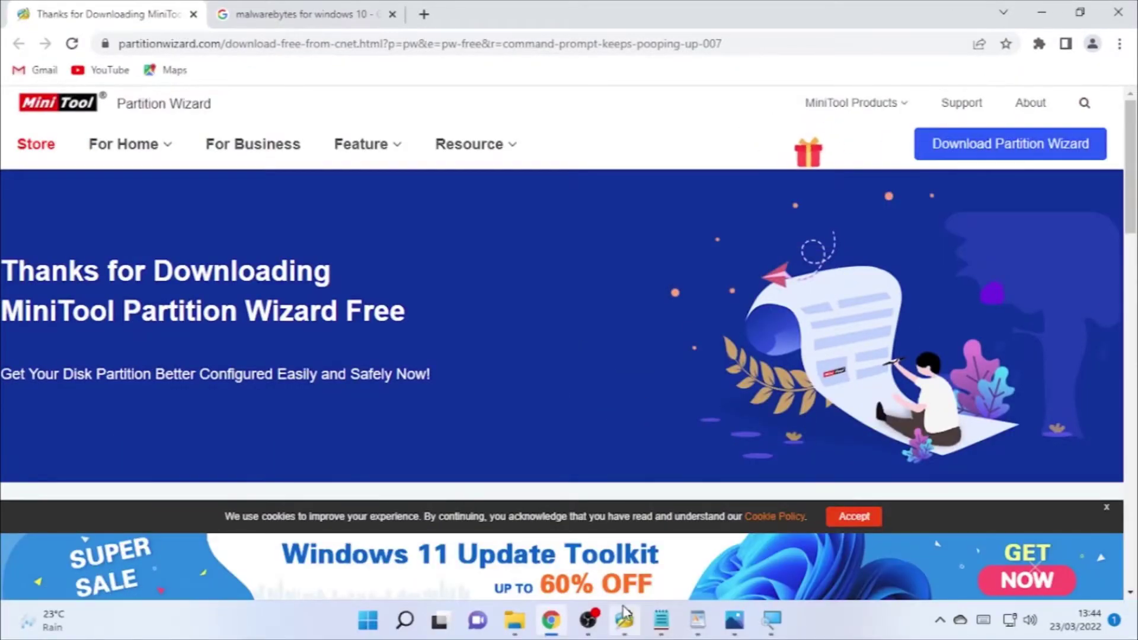
Switch to MiniTool Partition Wizard and open the Surface Test for Disk 1.
click(627, 626)
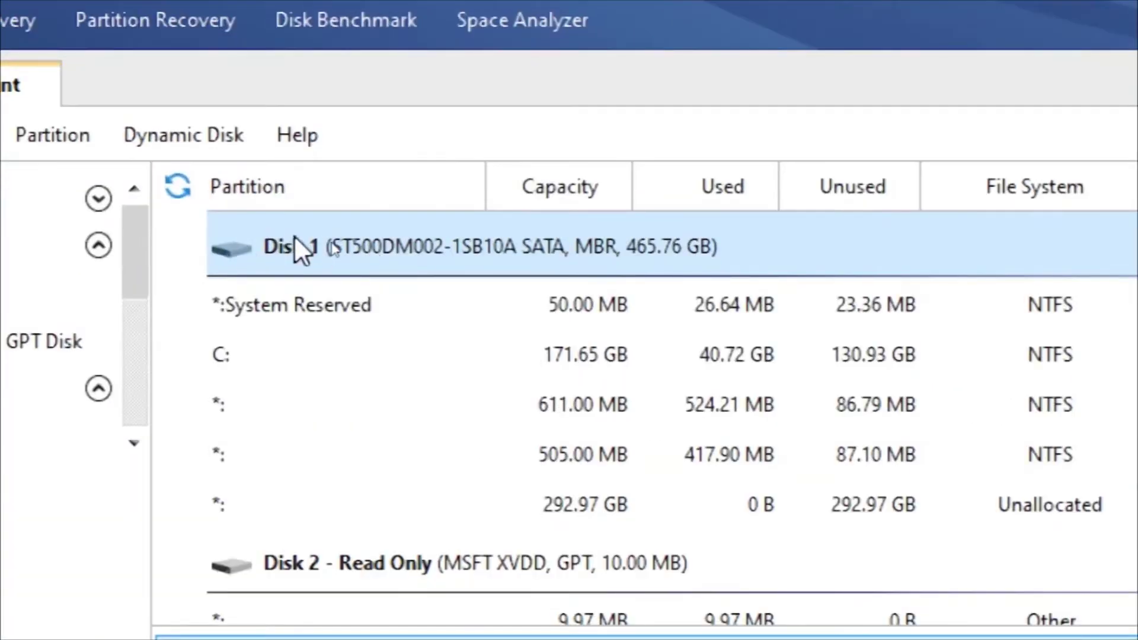
right_click(306, 244)
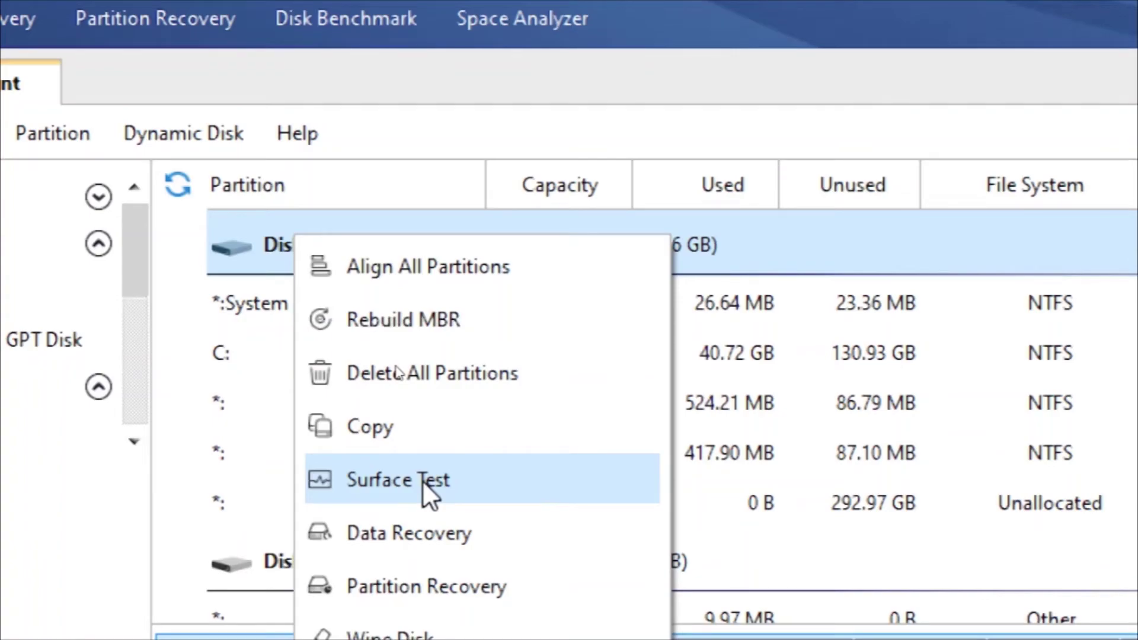
click(422, 480)
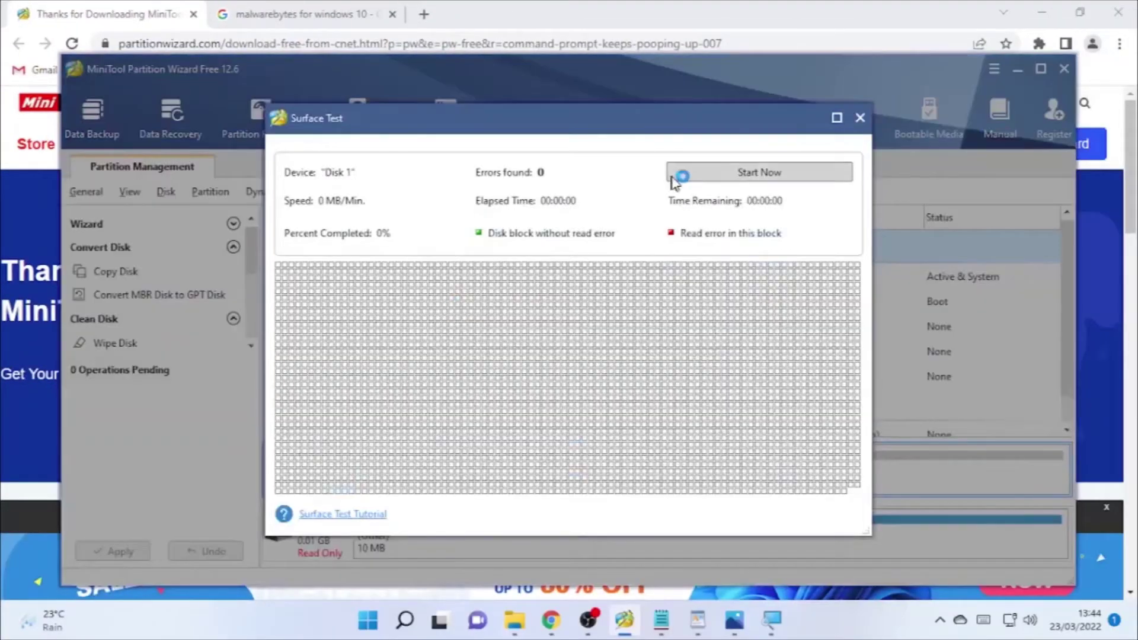
click(1103, 86)
click(734, 166)
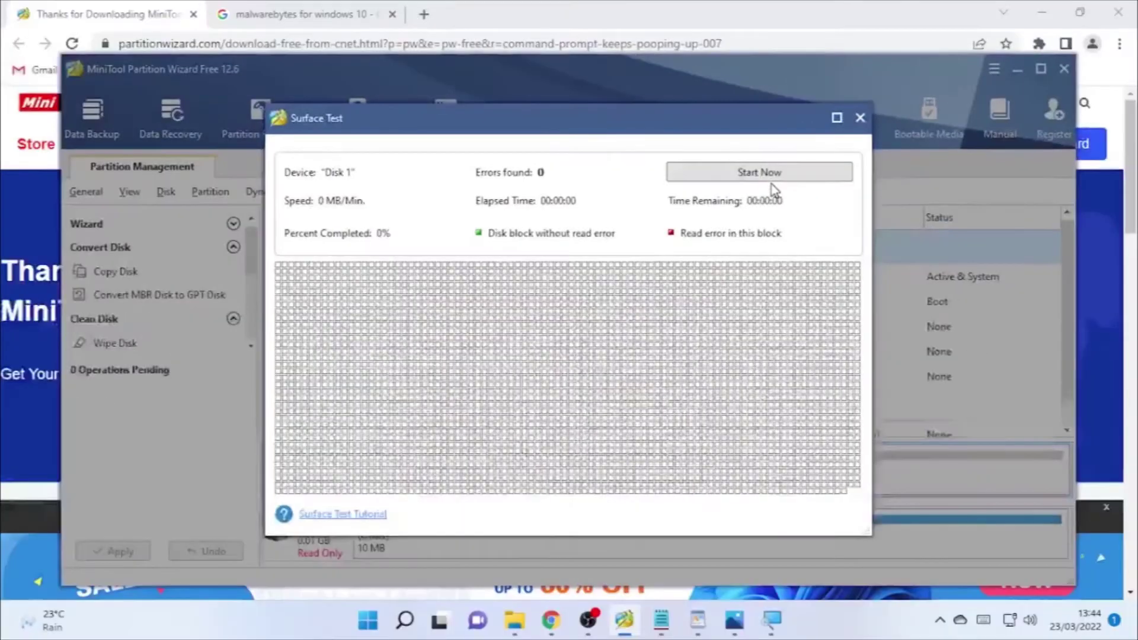
Examine the saved screenshot of a completed surface test in Photos, and return to the WordPad notes.
click(741, 627)
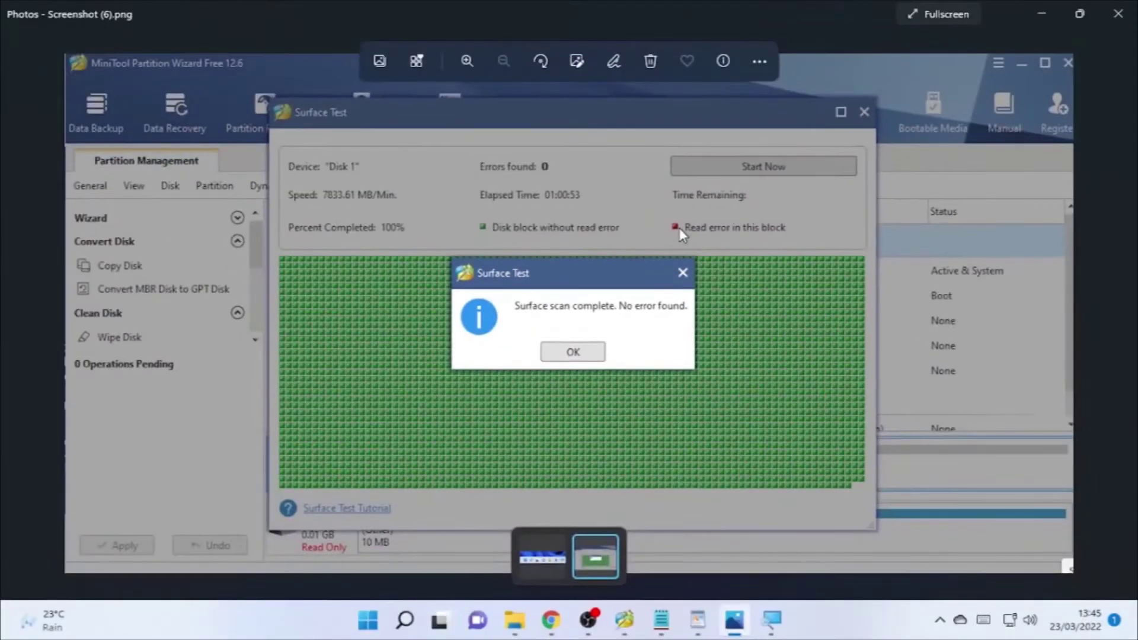
click(1039, 8)
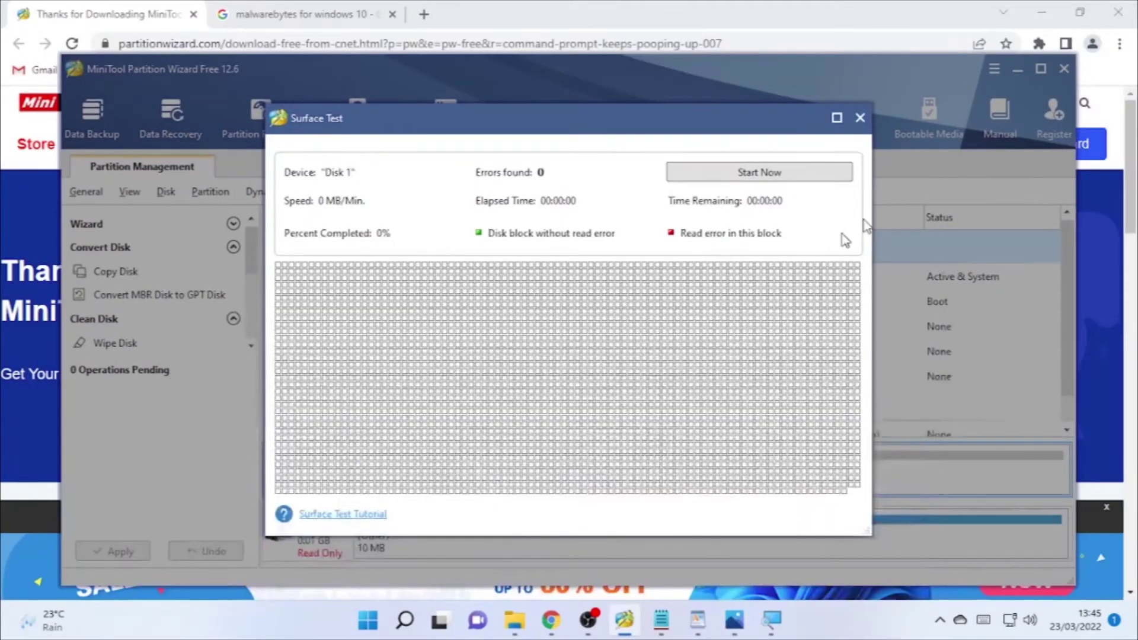
click(699, 619)
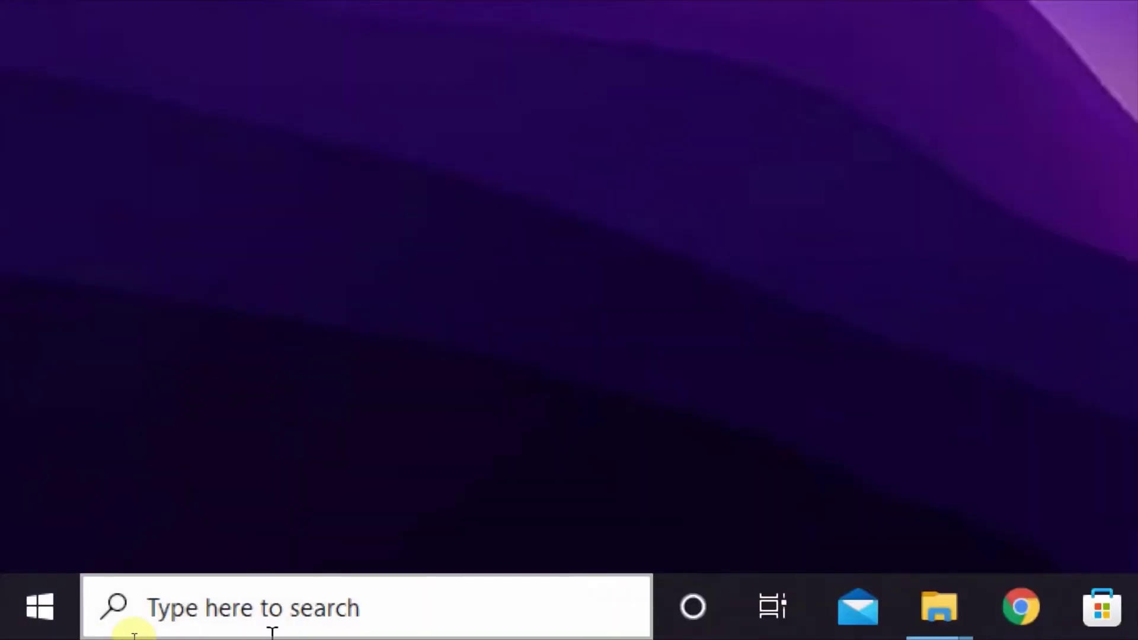
Search Windows for "task scheduler" and open the Task Scheduler app.
click(139, 628)
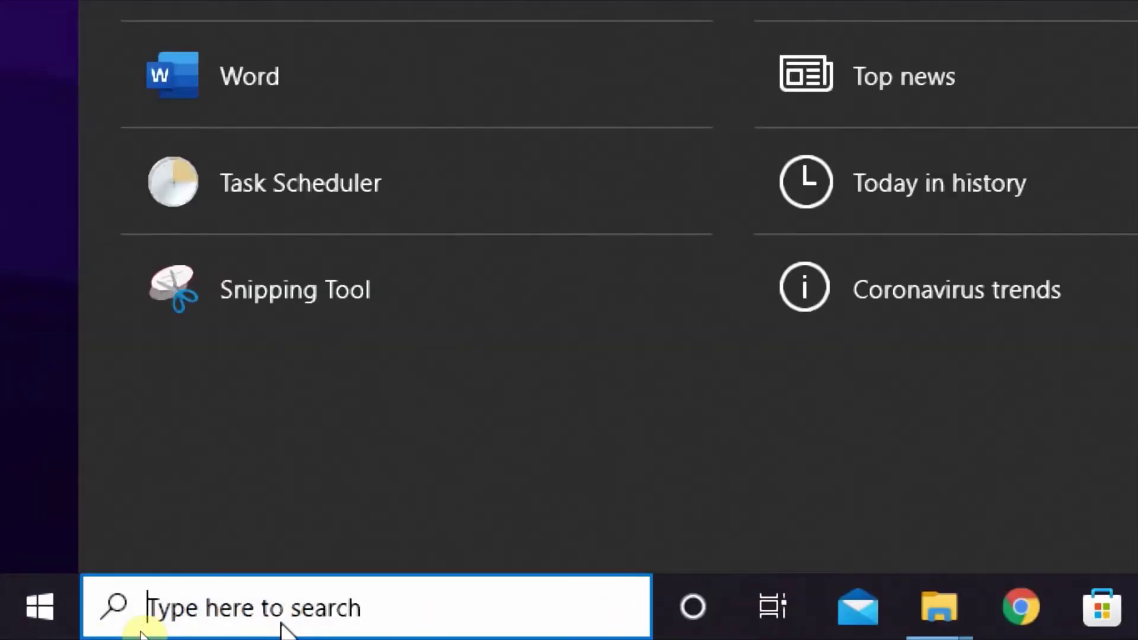
text(task sc)
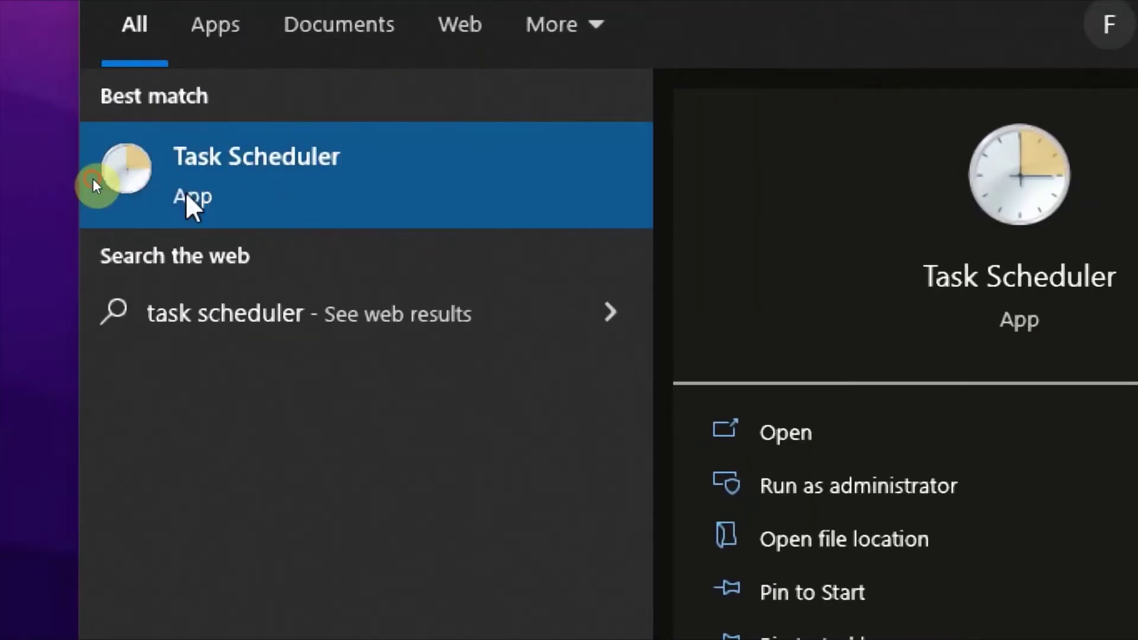
click(188, 204)
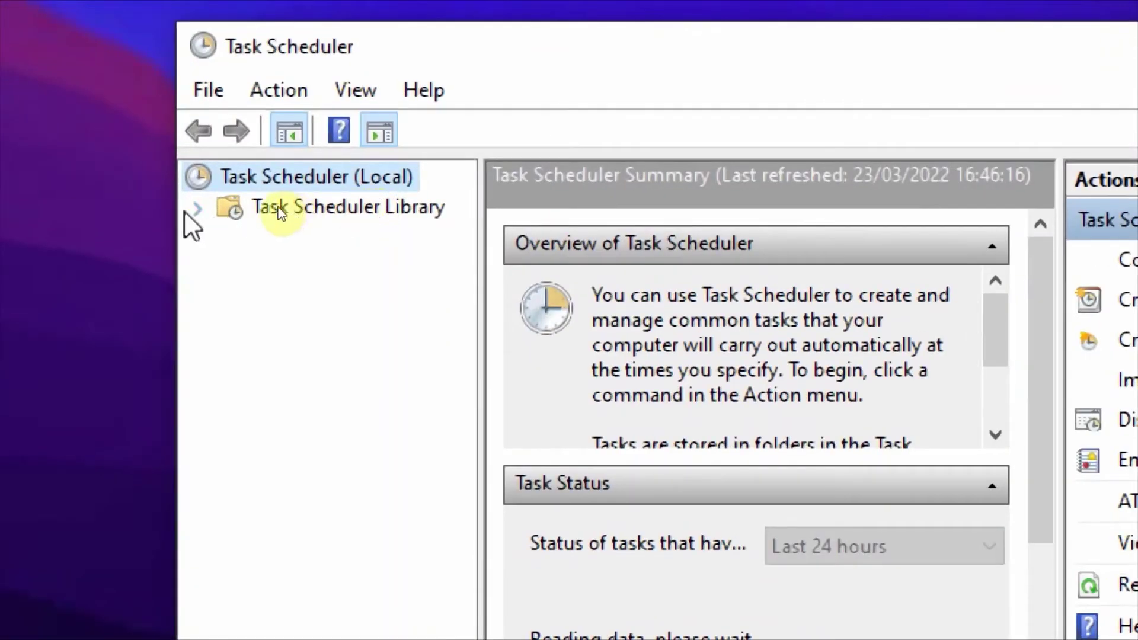
Open the Microsoft > Office folder in the Task Scheduler Library and widen the Name column of its task list.
click(212, 207)
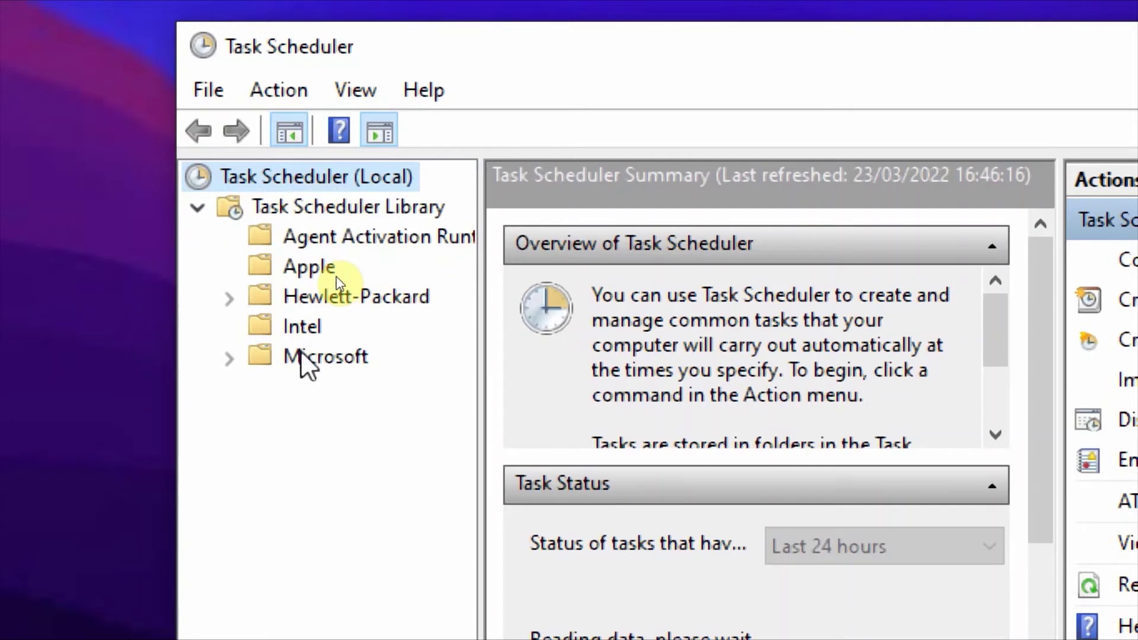
click(229, 357)
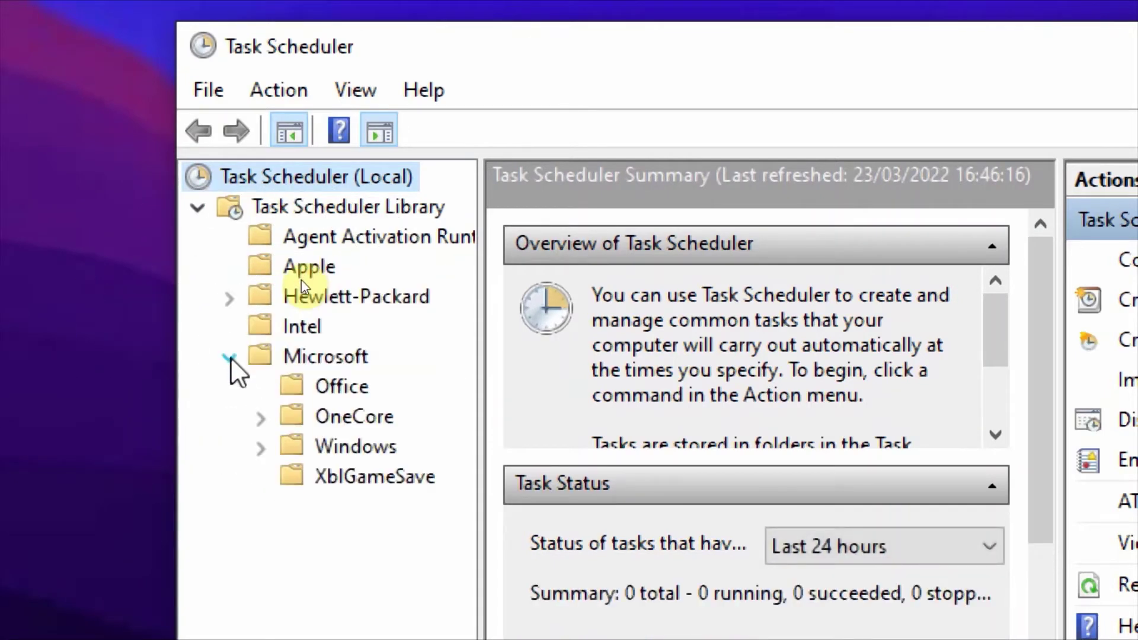
click(341, 388)
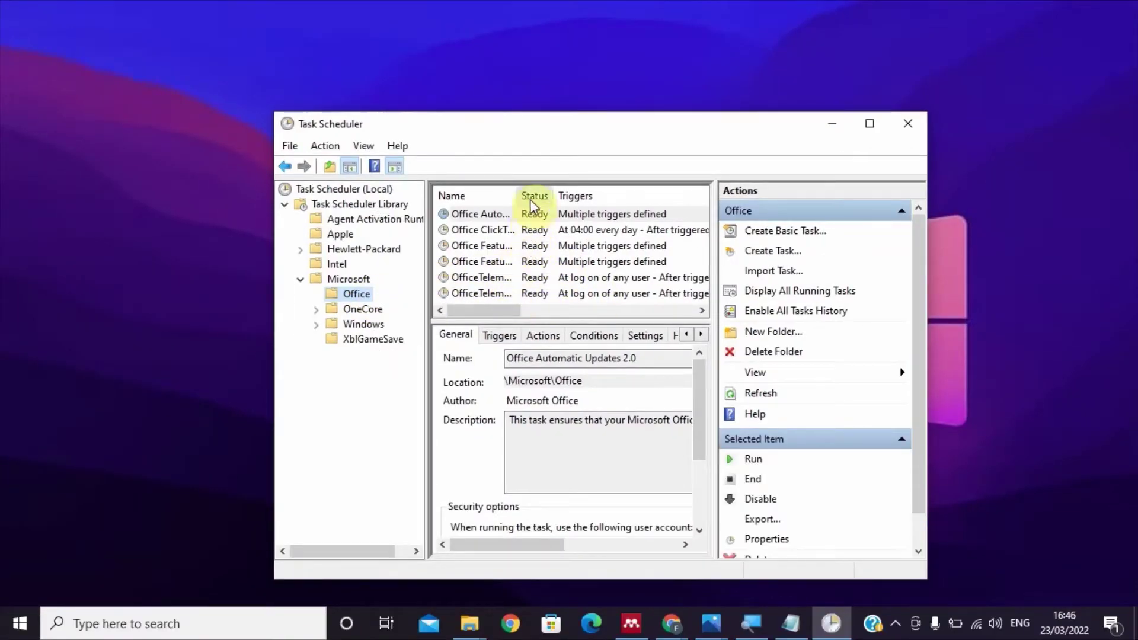
drag(517, 195, 588, 205)
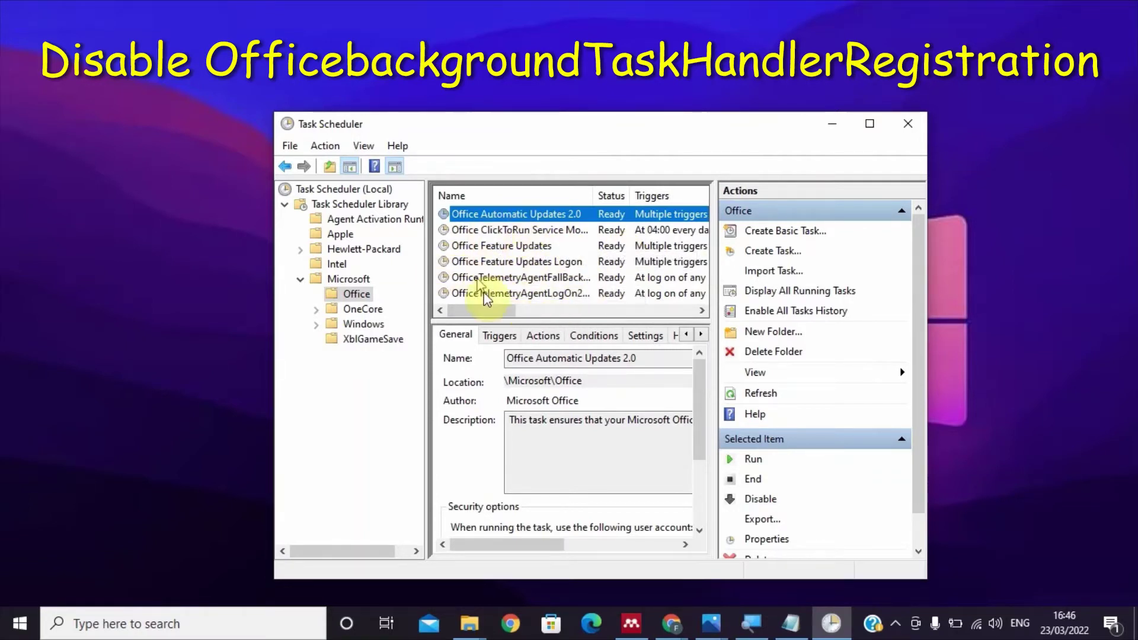
Try to disable the OfficeTelemetryAgentFallBack2016 task in the Office folder.
right_click(528, 279)
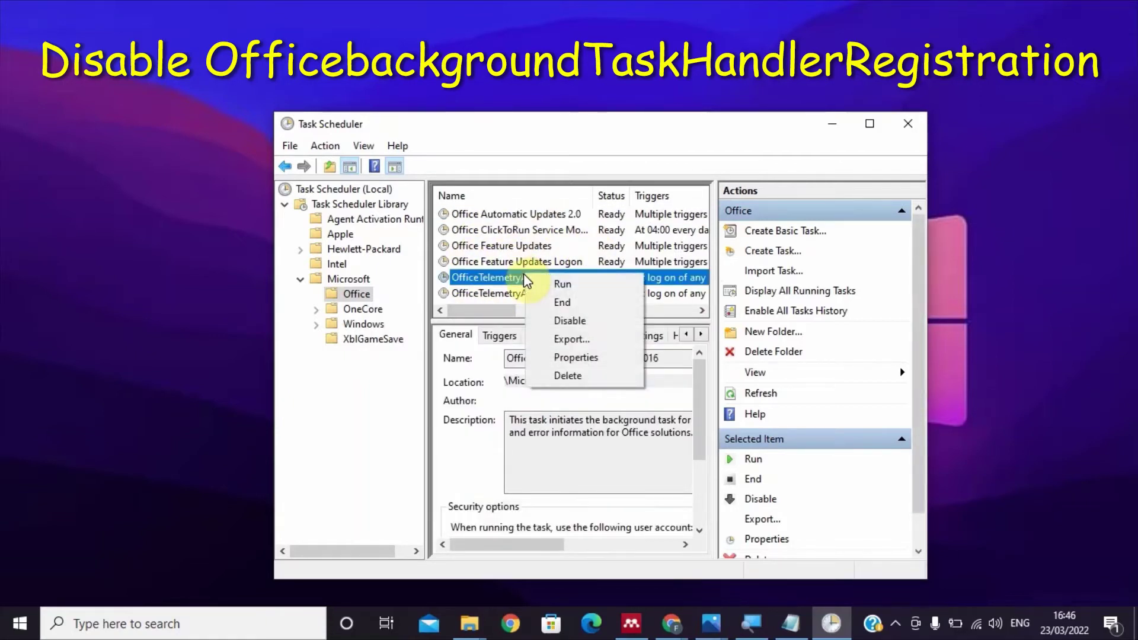
click(570, 320)
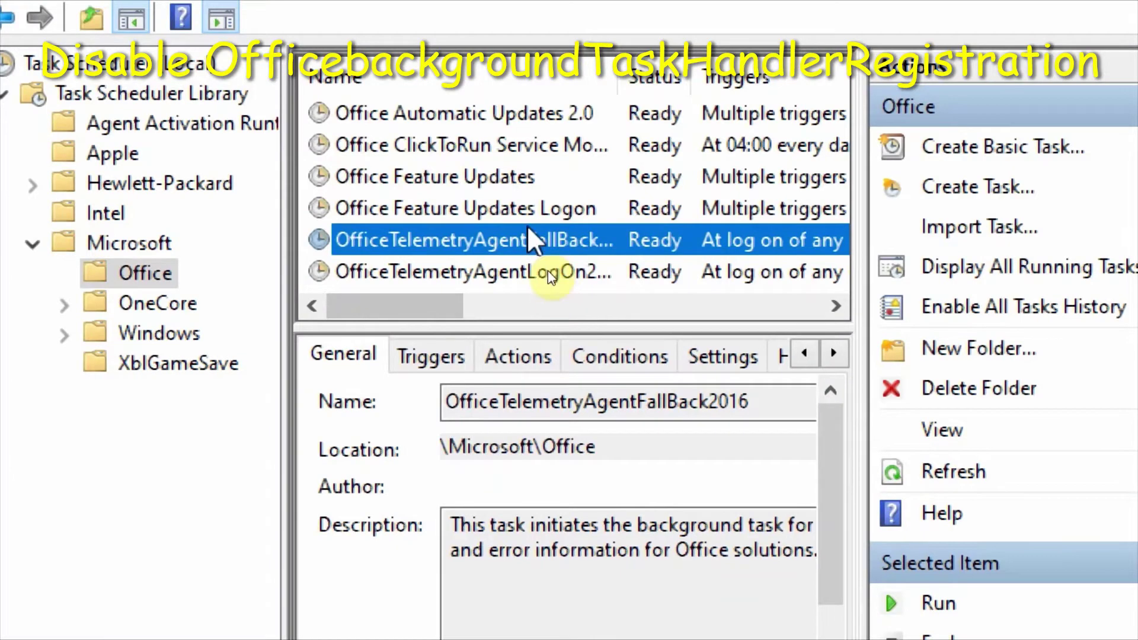
right_click(545, 267)
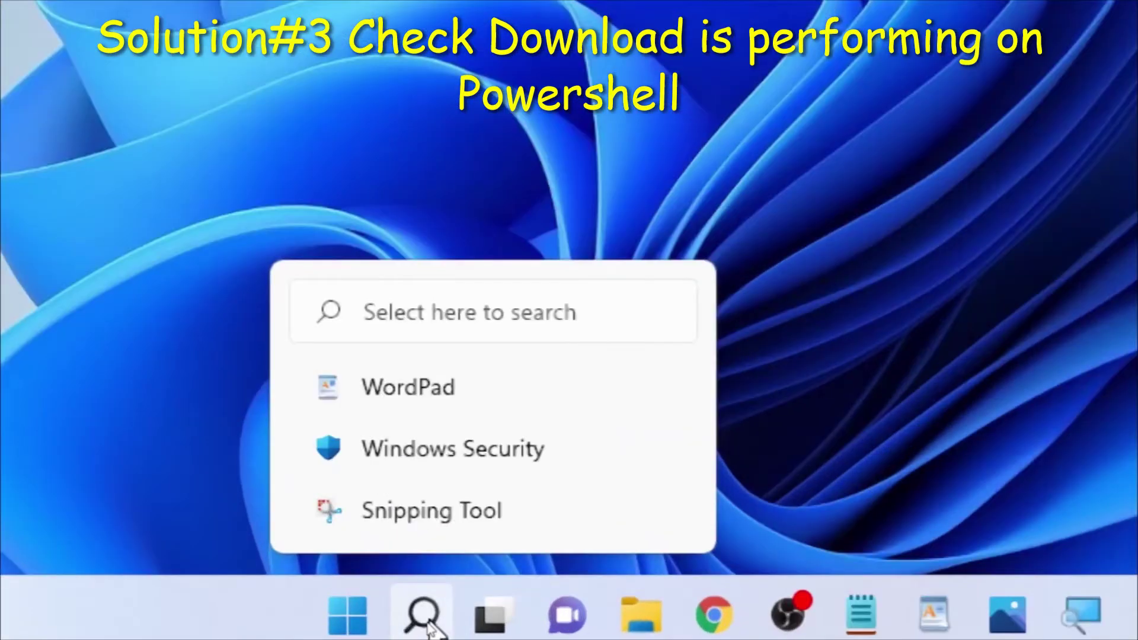
Search Windows for "powershell", run Windows PowerShell as administrator, and move its window clear of the desktop icons.
click(424, 622)
click(424, 619)
click(424, 616)
text(powershe)
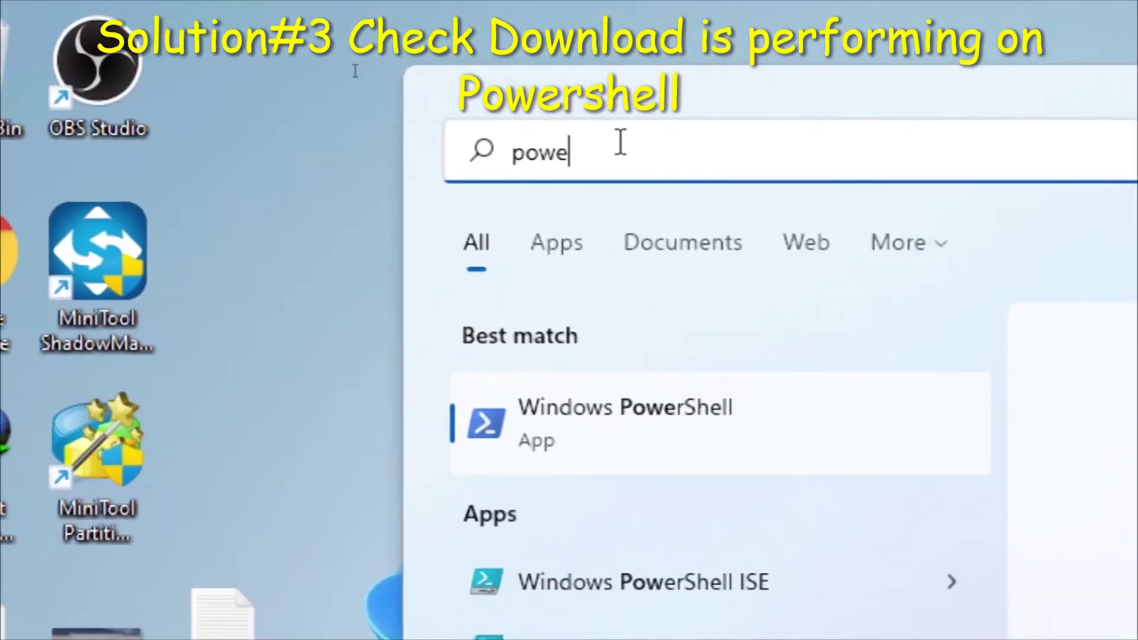
text(ll)
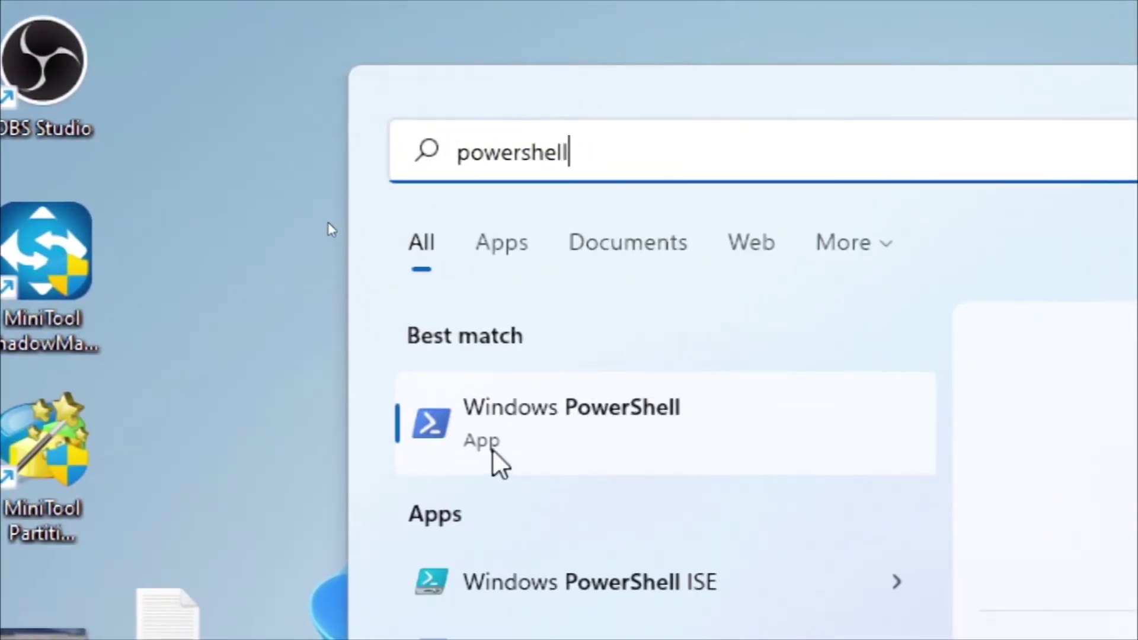
right_click(571, 429)
click(690, 485)
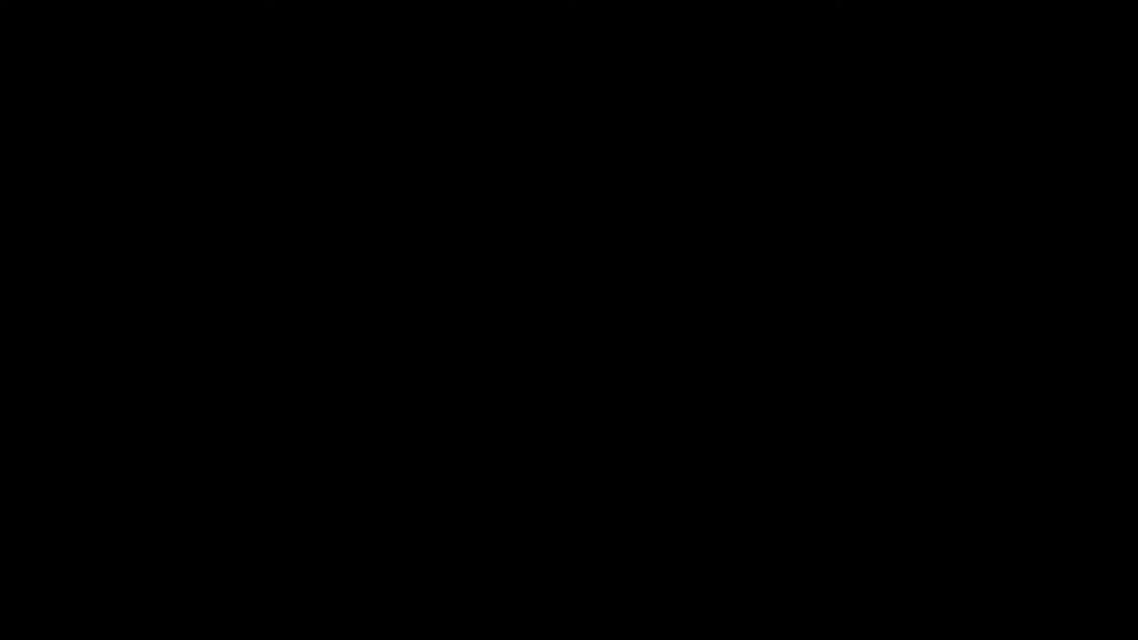
click(507, 286)
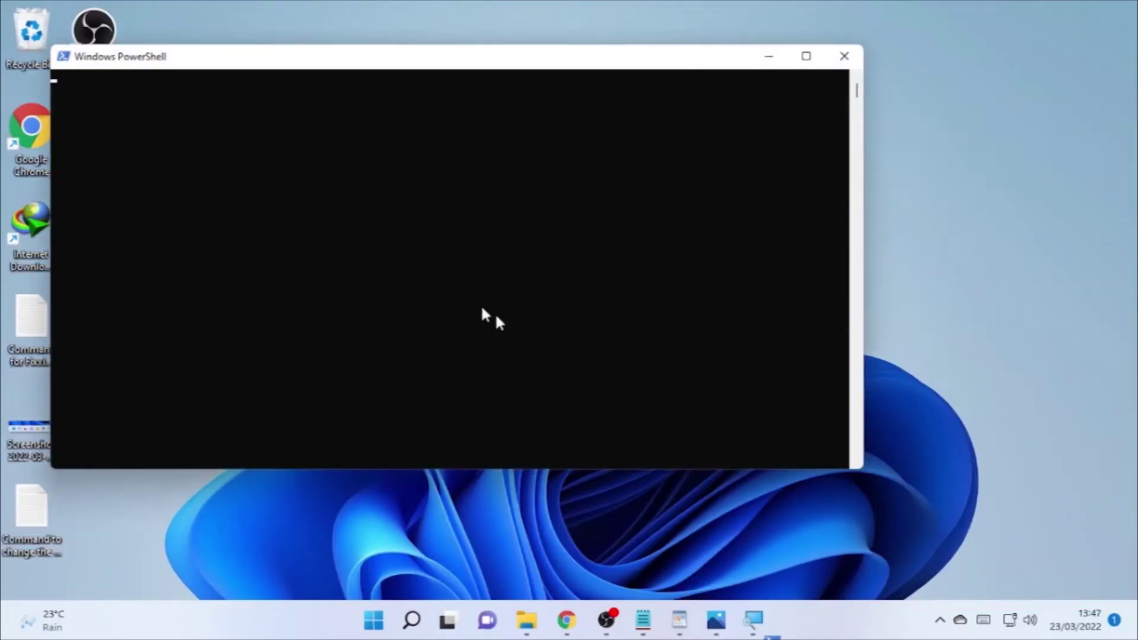
drag(376, 61, 483, 53)
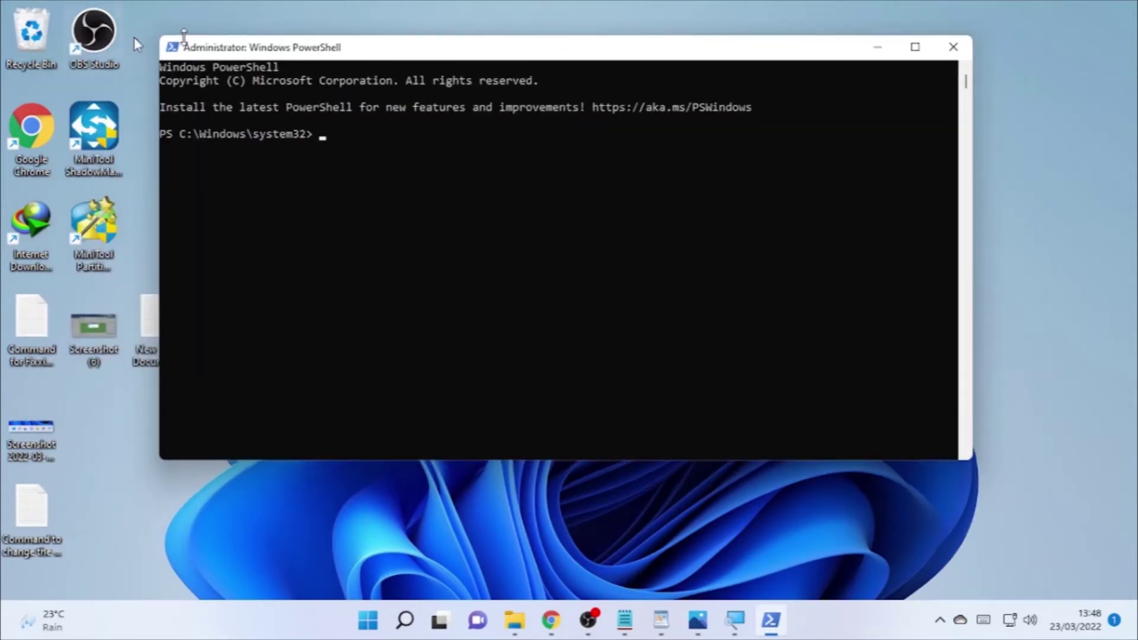
Copy the "Get-BitsTransfer -AllUsers | select -ExpandProperty FileList | Select -ExpandProperty RemoteName" command from Solution 3 in the WordPad document.
click(663, 621)
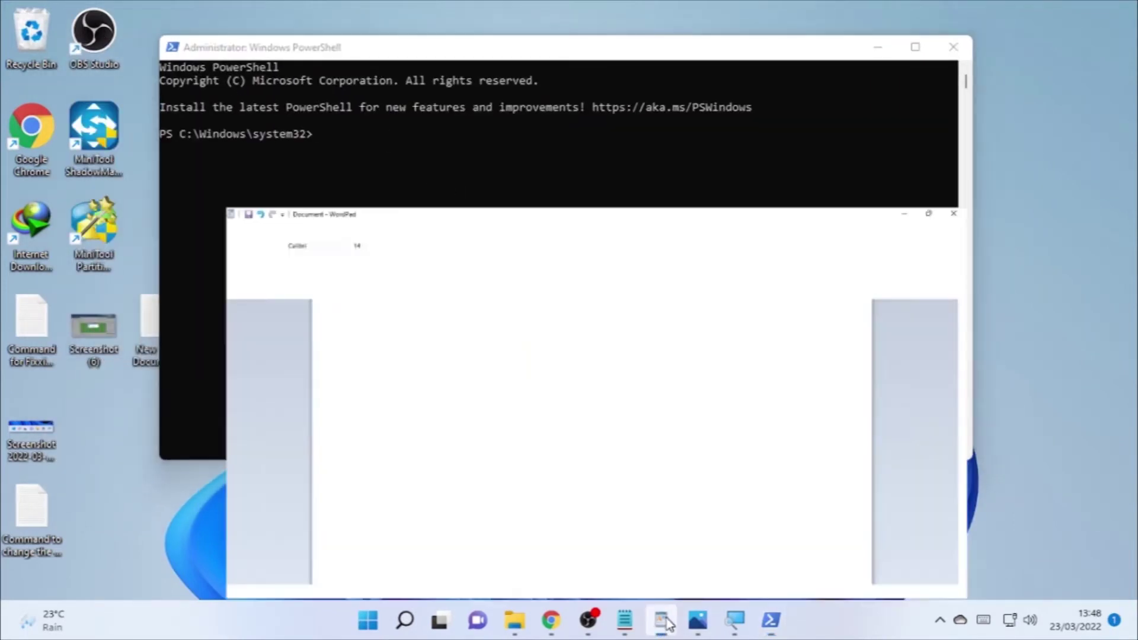
scroll(427, 488, down, 4)
scroll(402, 411, up, 2)
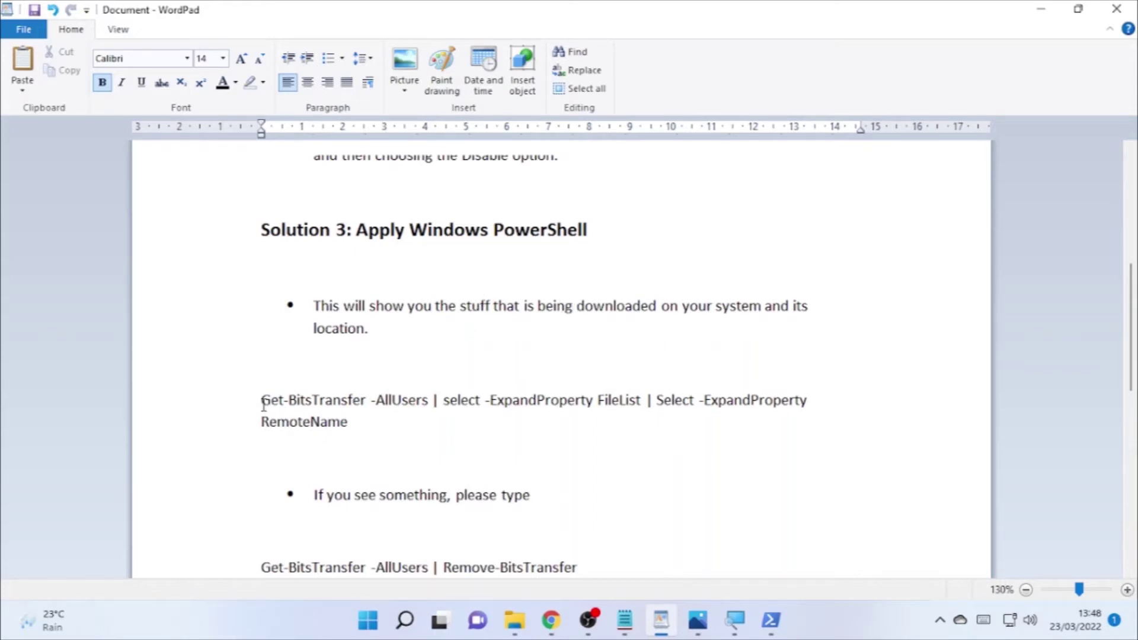
drag(261, 400, 345, 419)
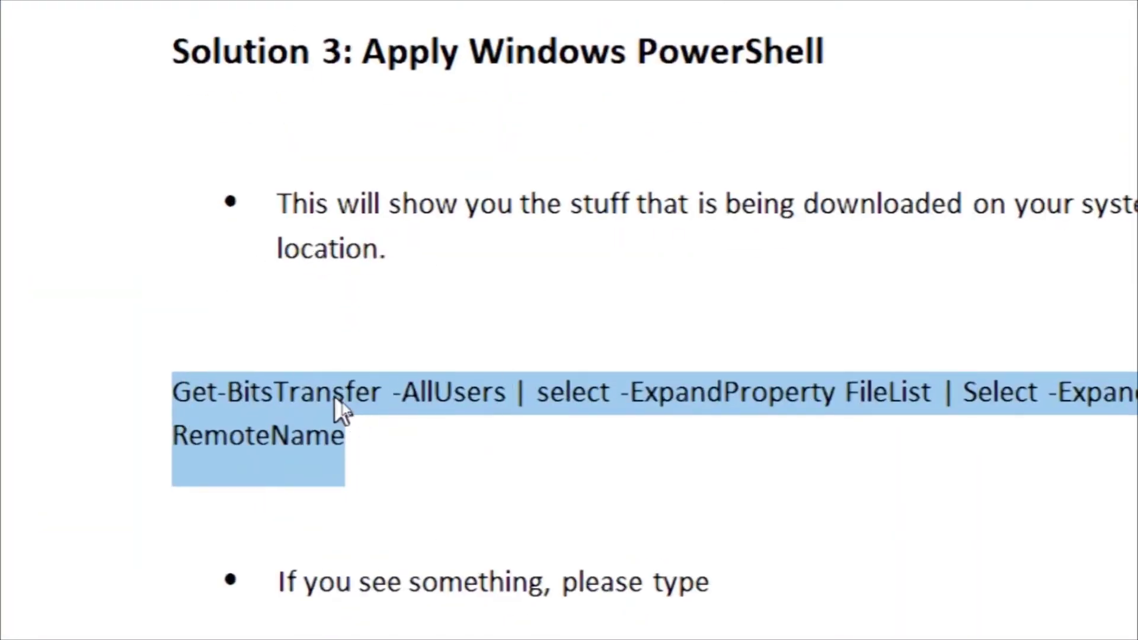
right_click(341, 409)
click(432, 457)
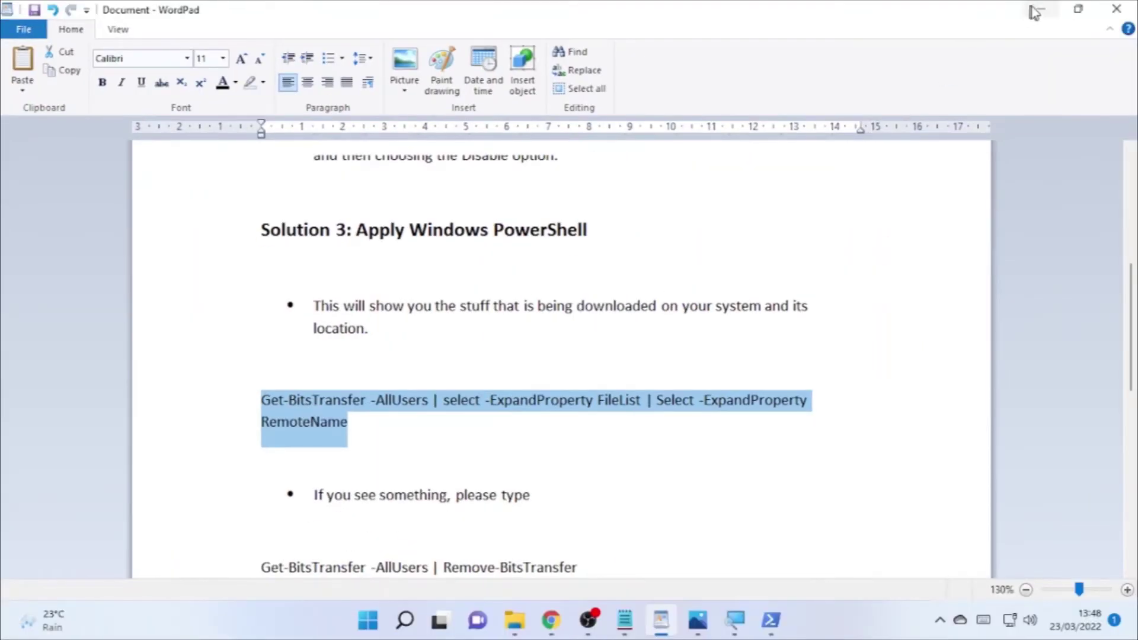
Paste the copied Get-BitsTransfer listing command into the administrator PowerShell window and run it.
click(1034, 9)
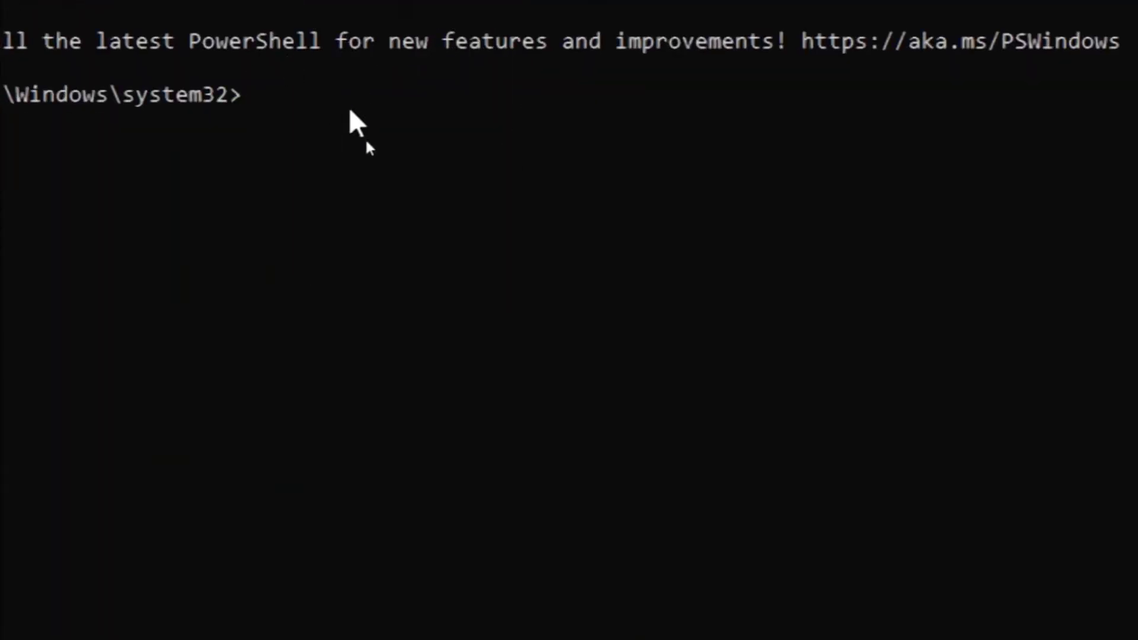
right_click(351, 114)
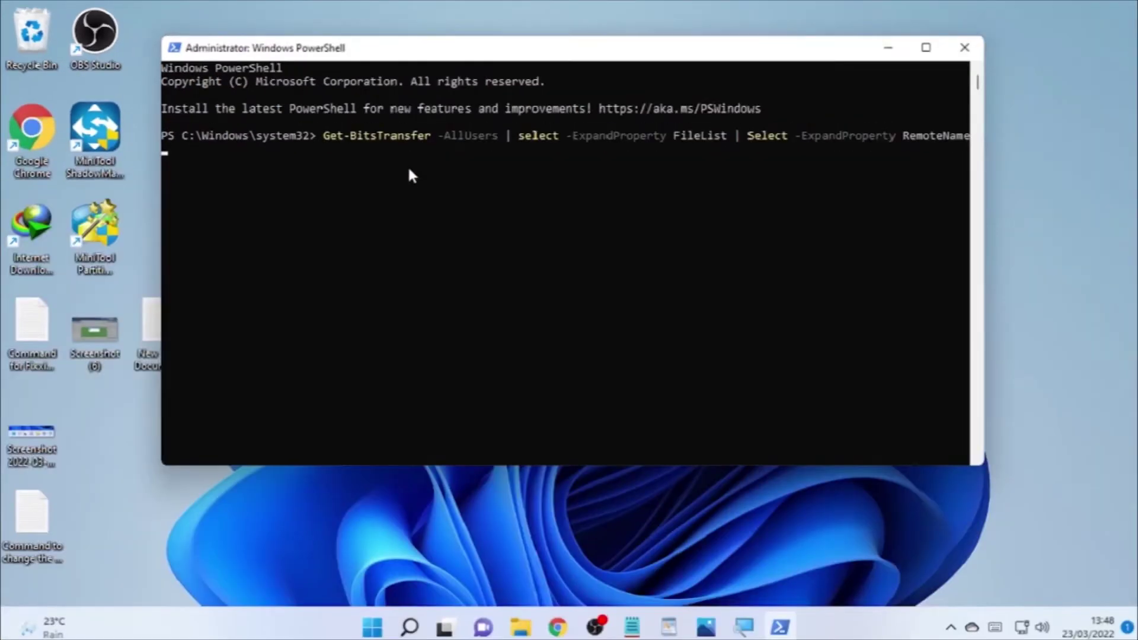
key(Return)
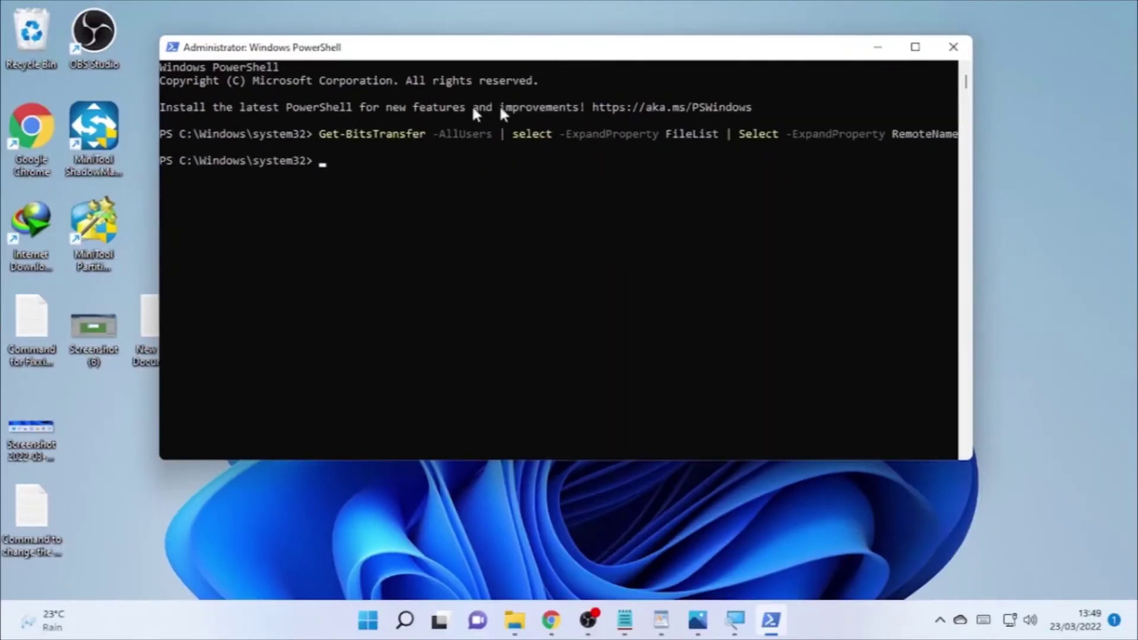
Switch to the WordPad document and review the "Get-BitsTransfer -AllUsers | Remove-BitsTransfer" command under Solution 3.
click(662, 621)
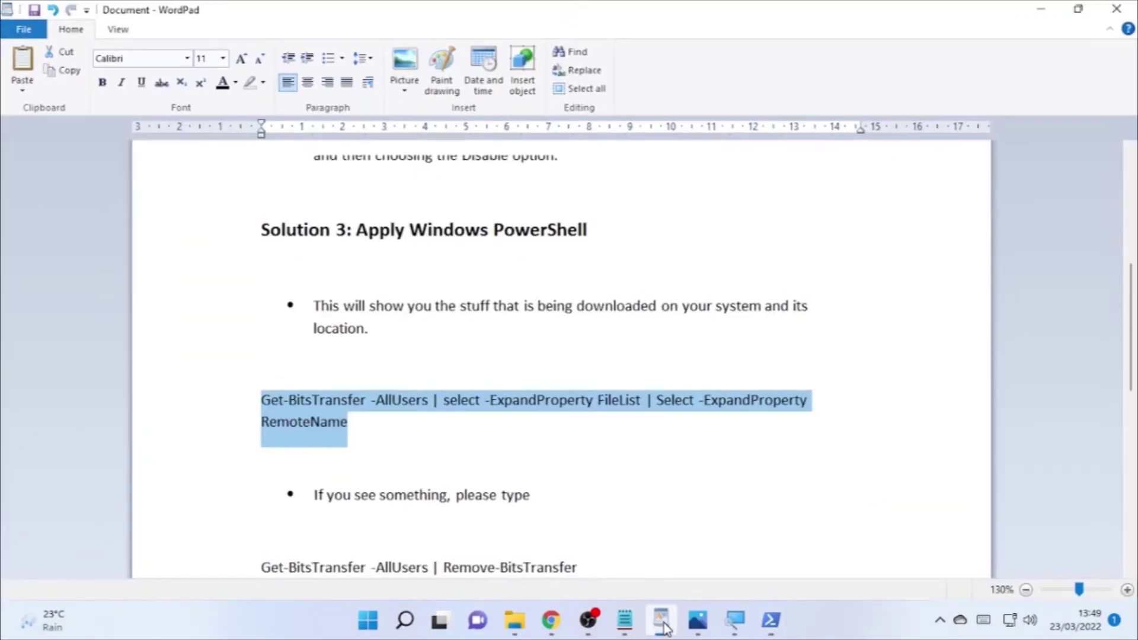
scroll(511, 423, down, 3)
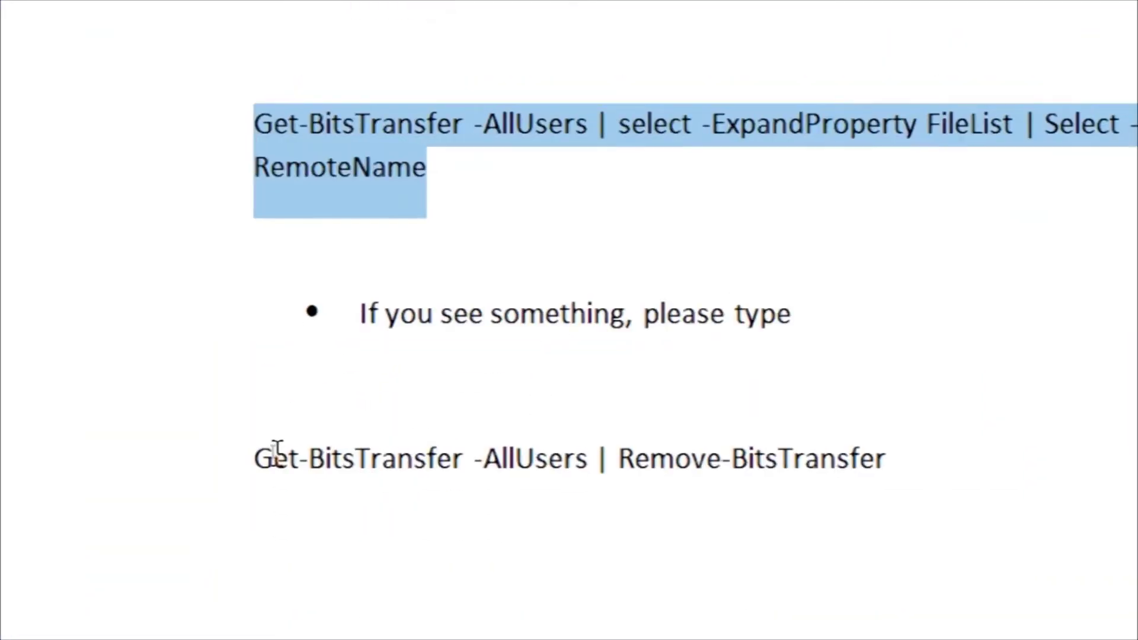
drag(262, 452, 551, 462)
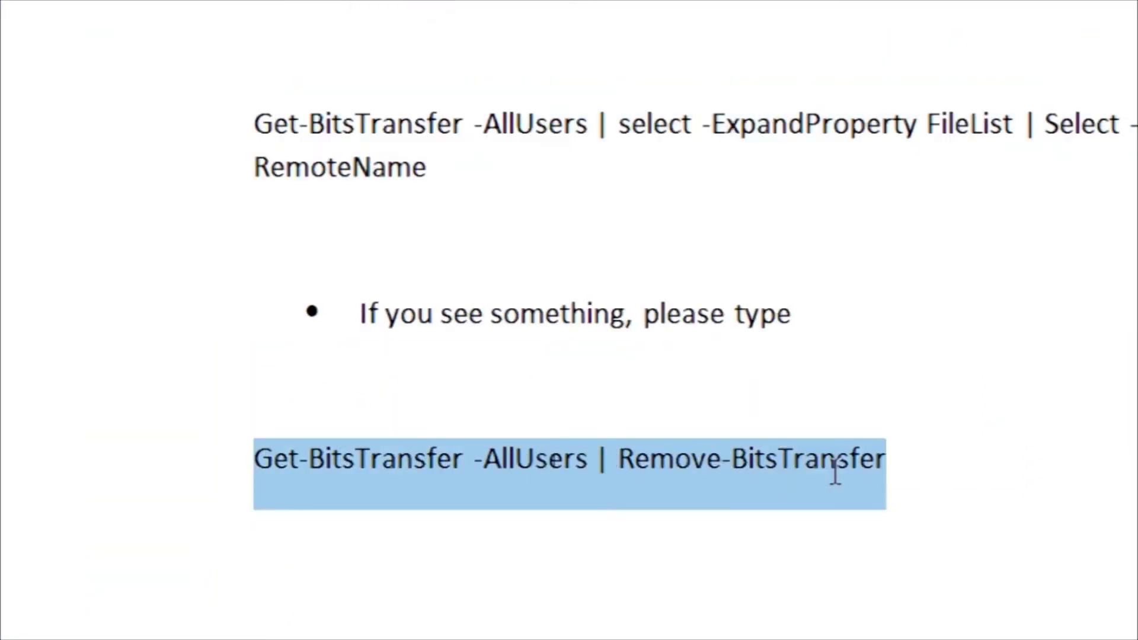
drag(835, 474, 813, 459)
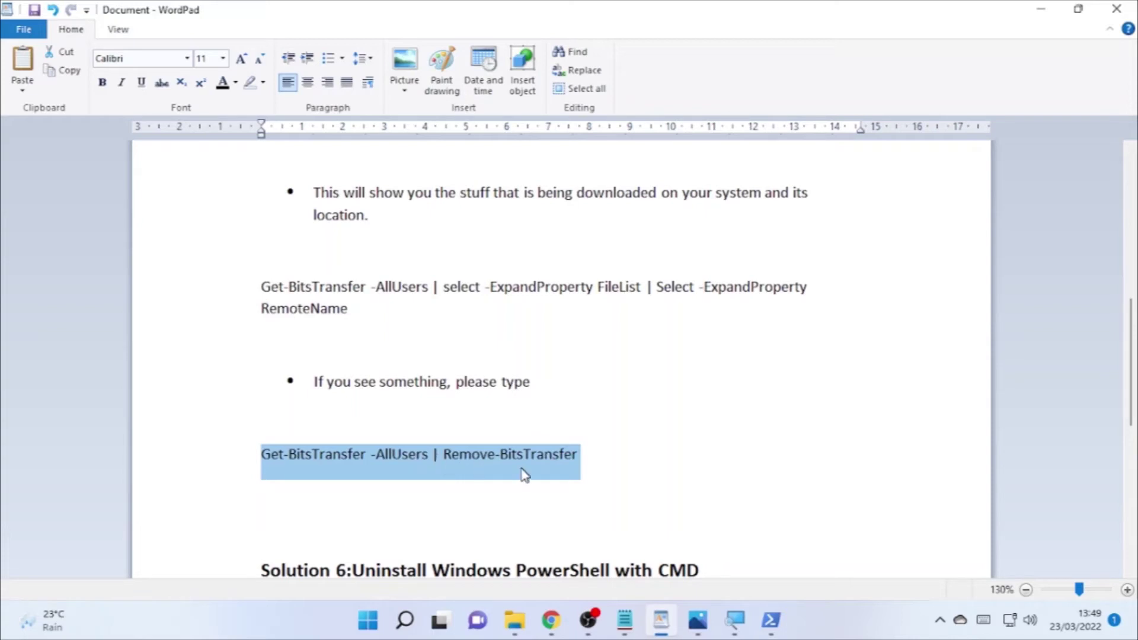
scroll(528, 457, up, 2)
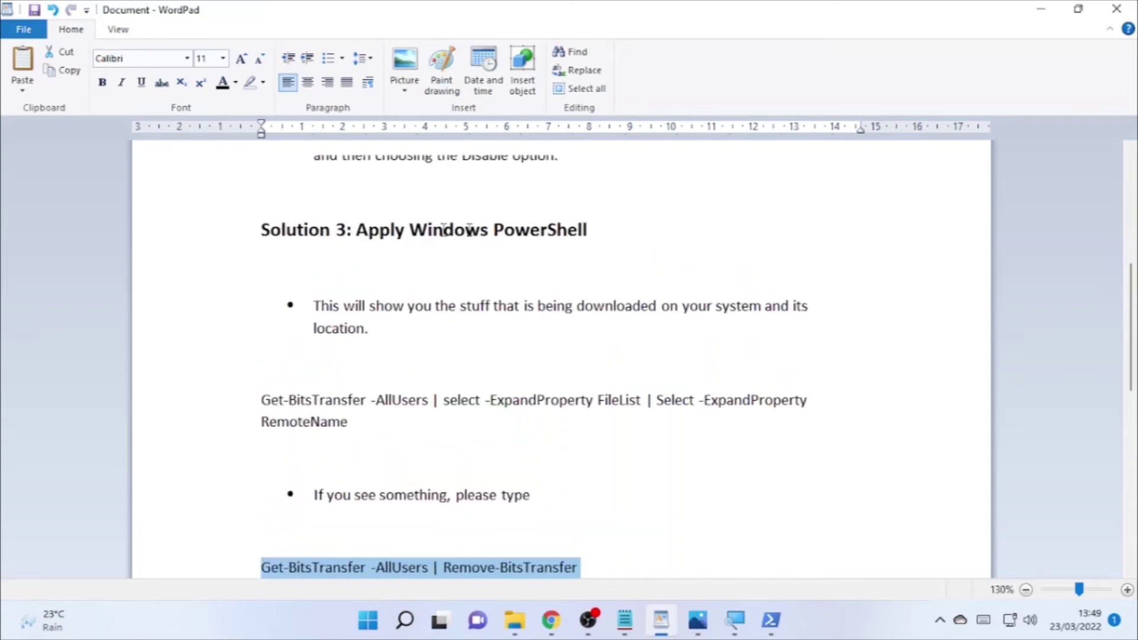
scroll(515, 297, down, 2)
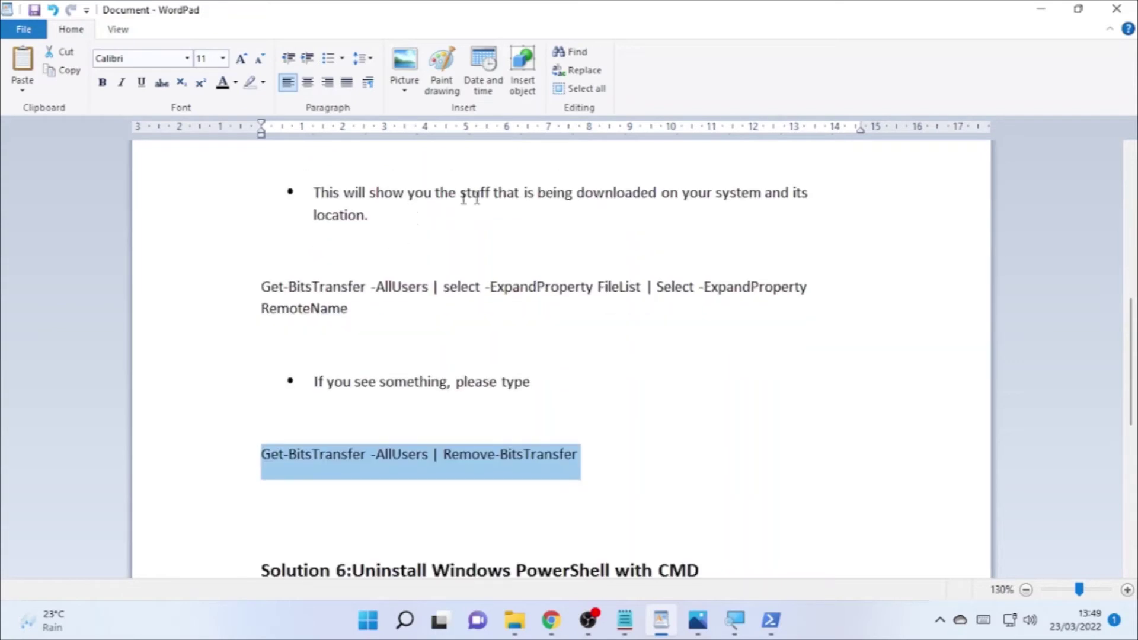
click(534, 381)
scroll(533, 381, down, 2)
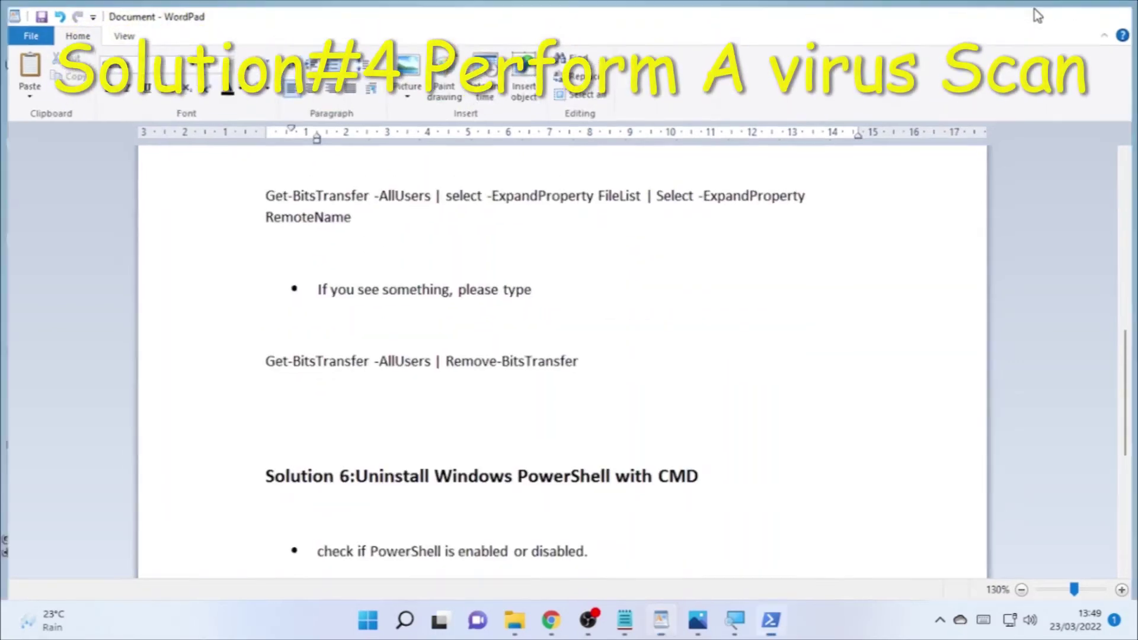
Clear the desktop by minimizing the WordPad document and closing the administrator PowerShell window.
click(1038, 13)
click(944, 48)
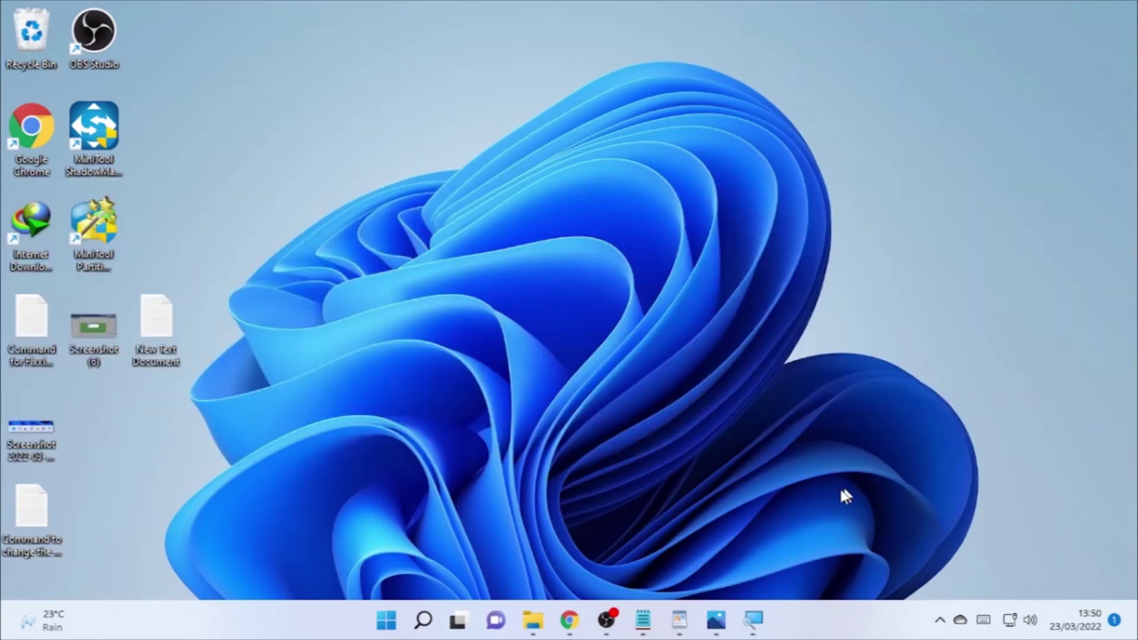
click(570, 630)
click(571, 630)
Search Windows for "windows security" and open the Windows Security app.
click(416, 620)
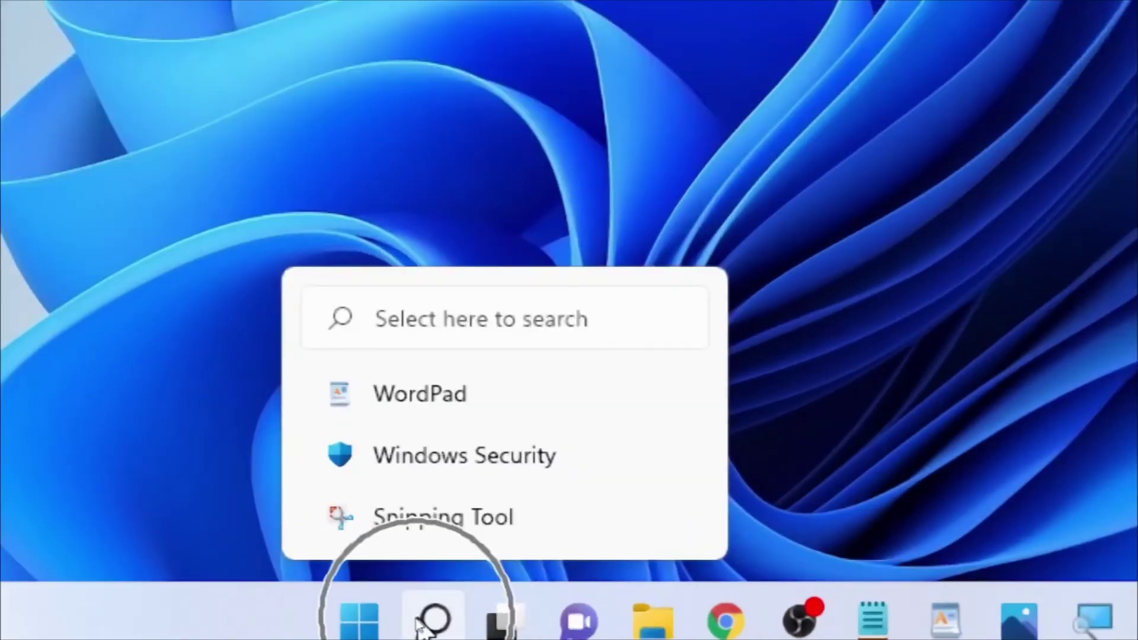
click(422, 625)
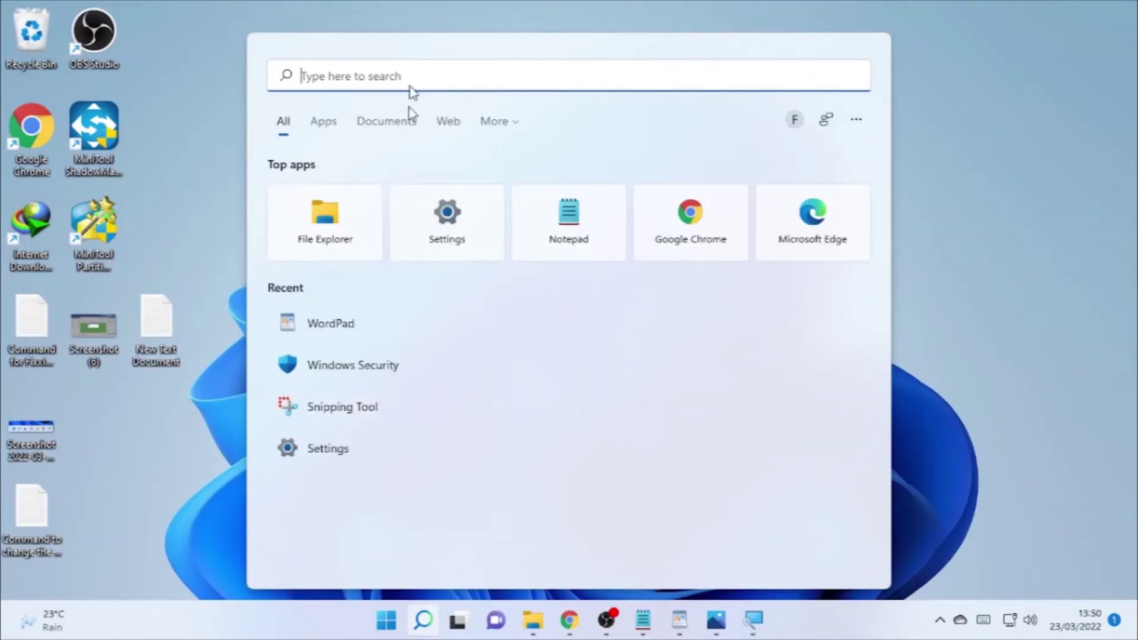
text(wind)
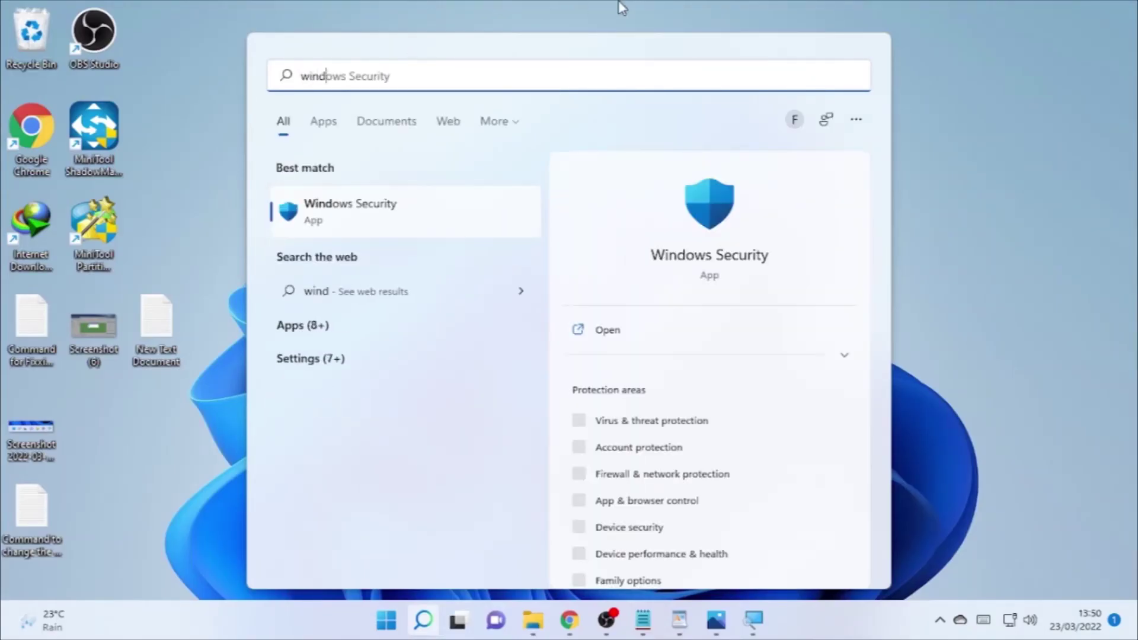
text(ows secu)
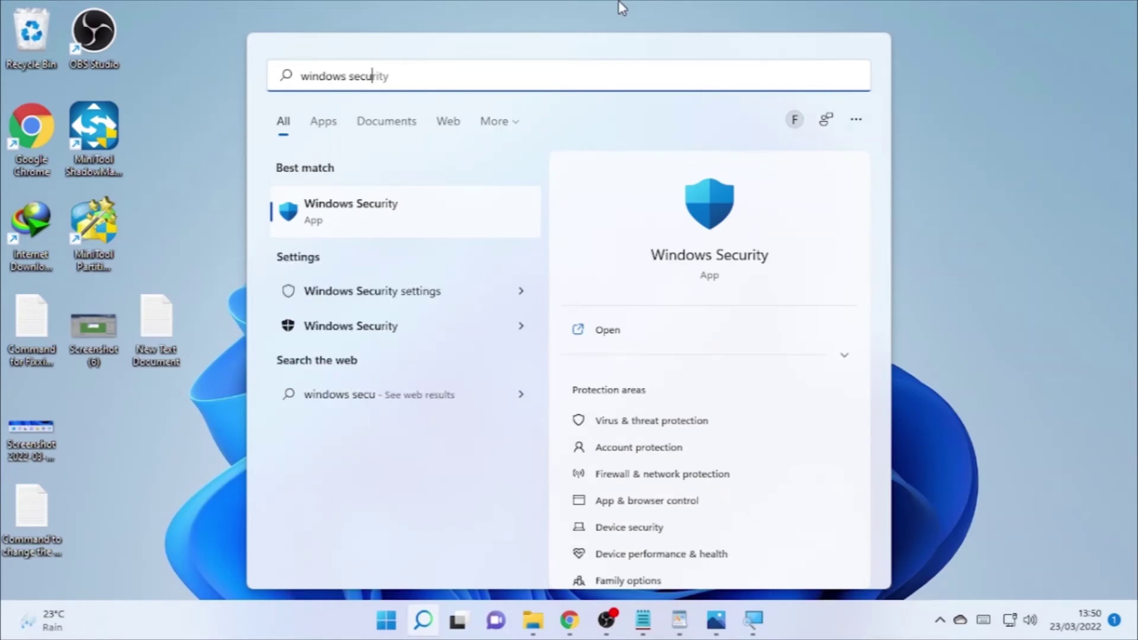
text(rity)
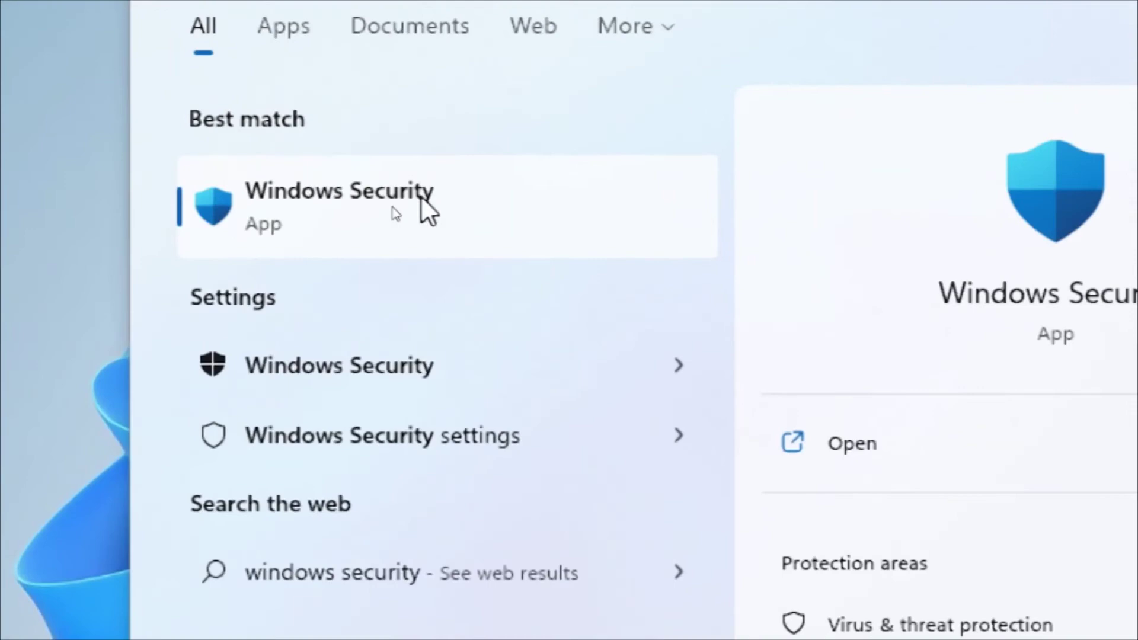
click(393, 206)
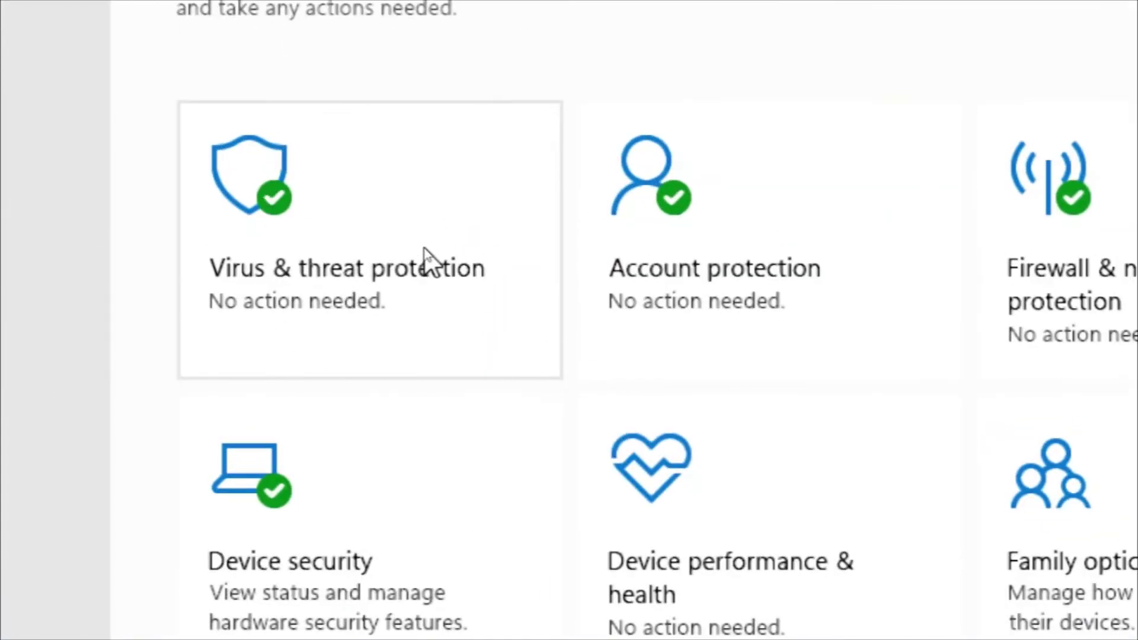
Open the scan options under Virus & threat protection and review the available scan types.
click(424, 259)
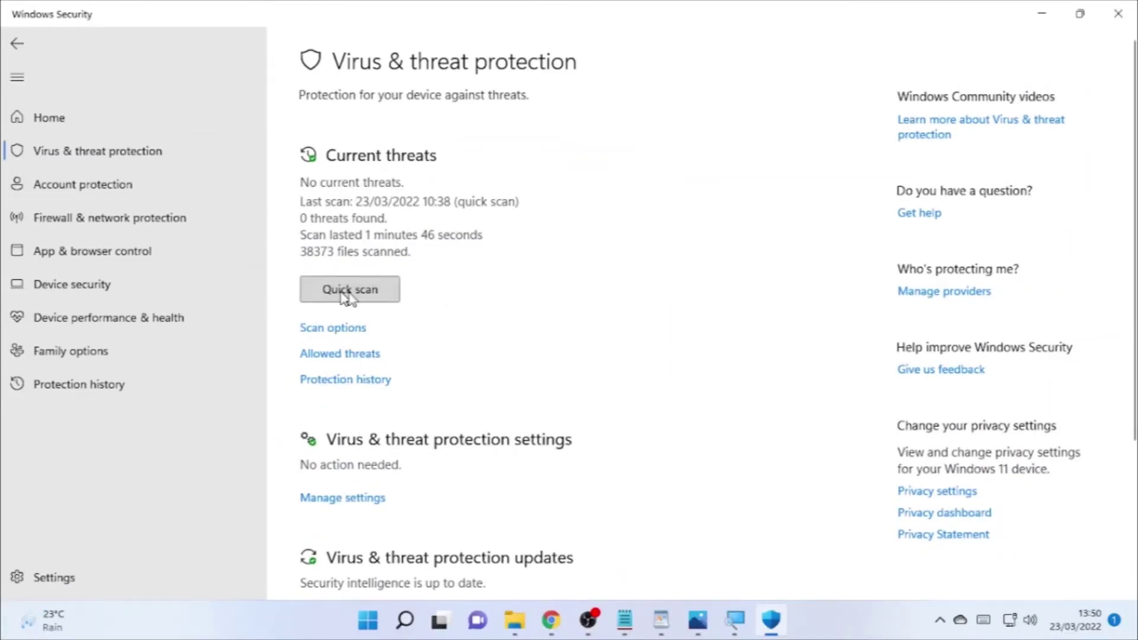
click(333, 332)
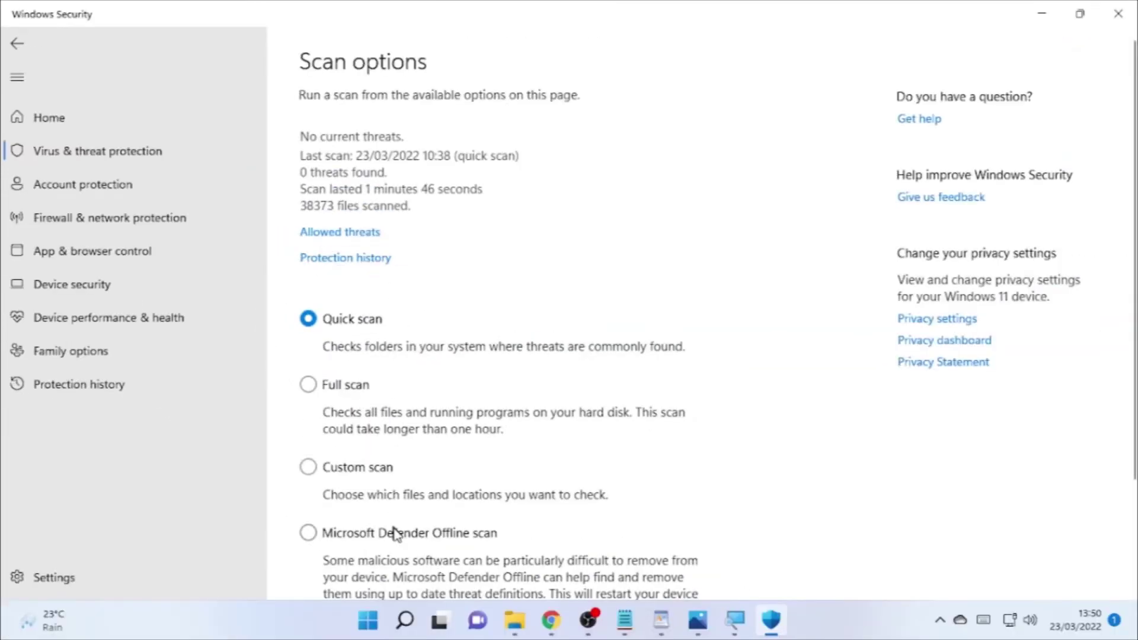
scroll(396, 534, down, 3)
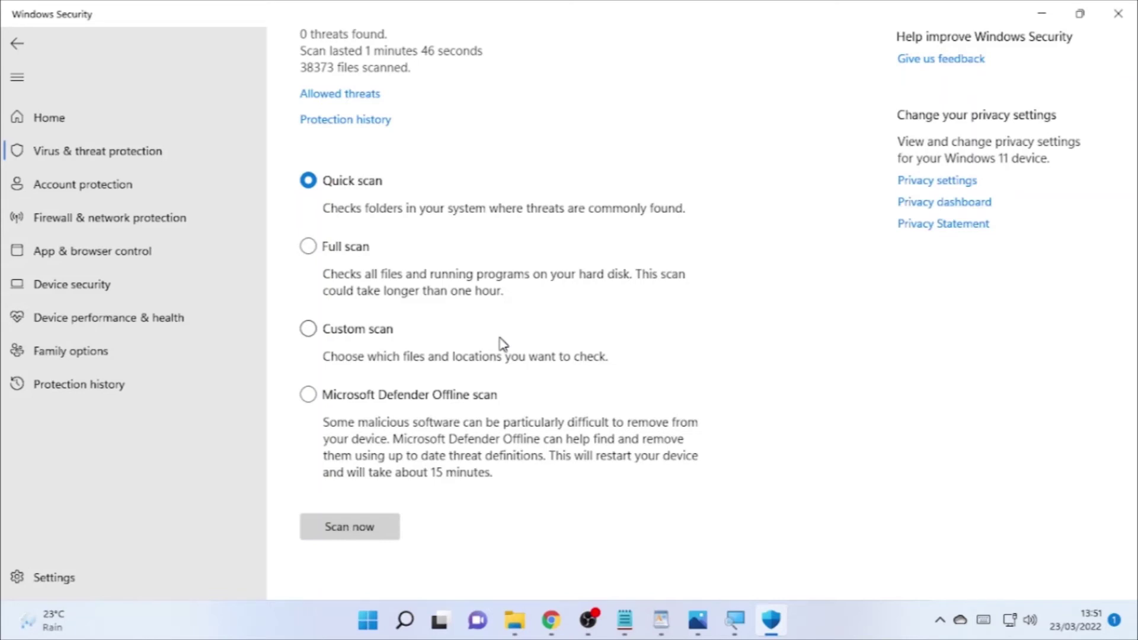
Switch to Chrome, try the free download from the "Antivirus for Windows 10 - Malwarebytes" search result, and minimize the open windows.
click(550, 622)
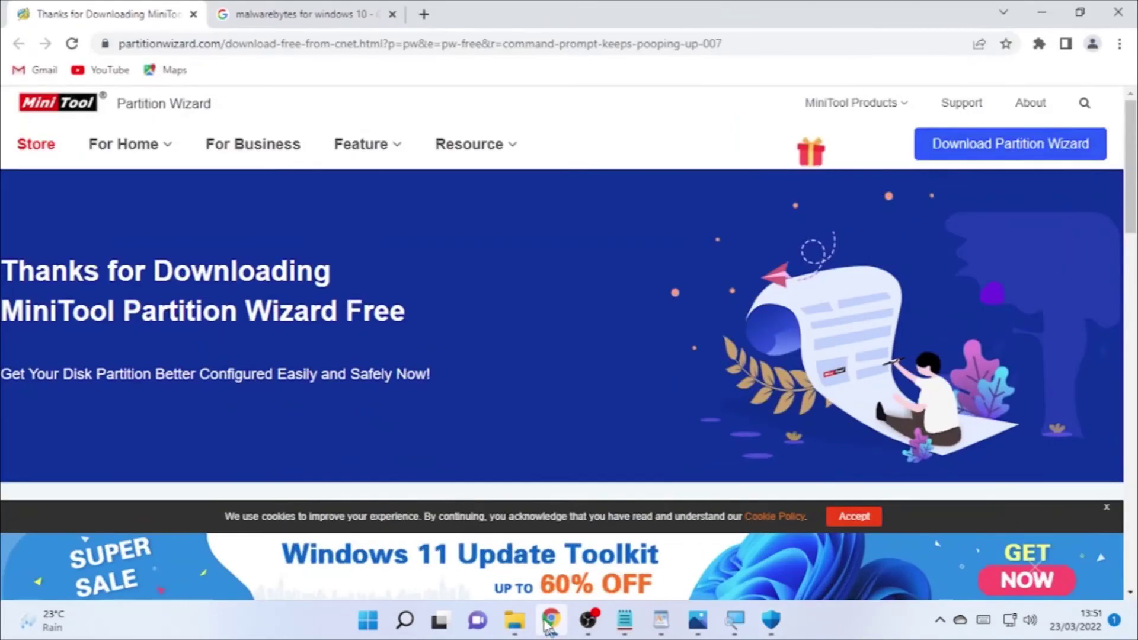
click(307, 14)
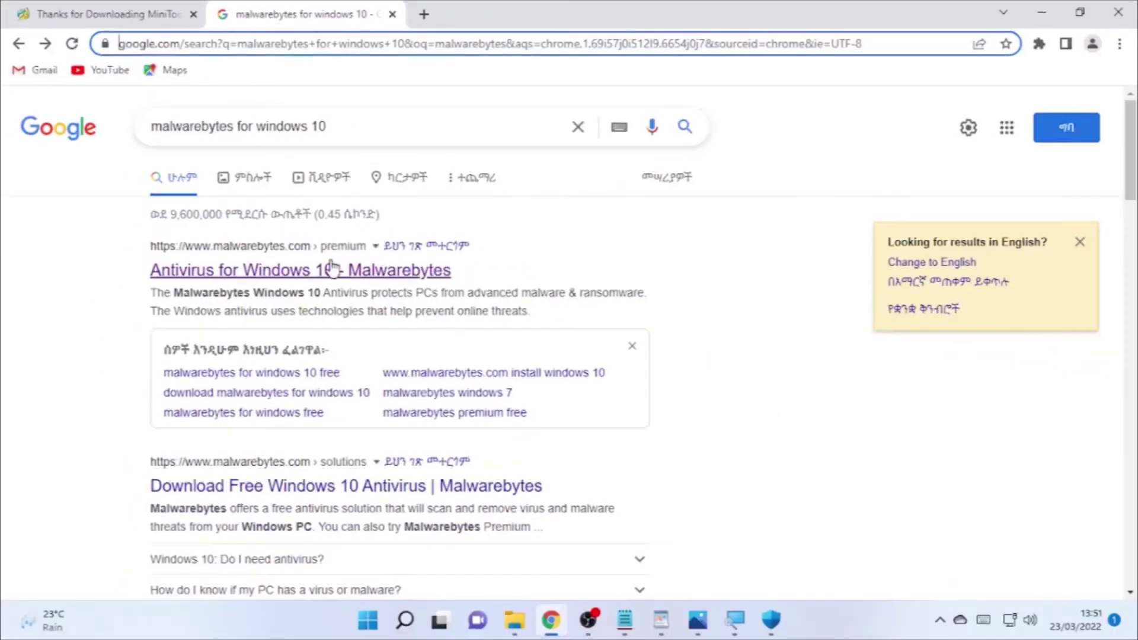
click(335, 269)
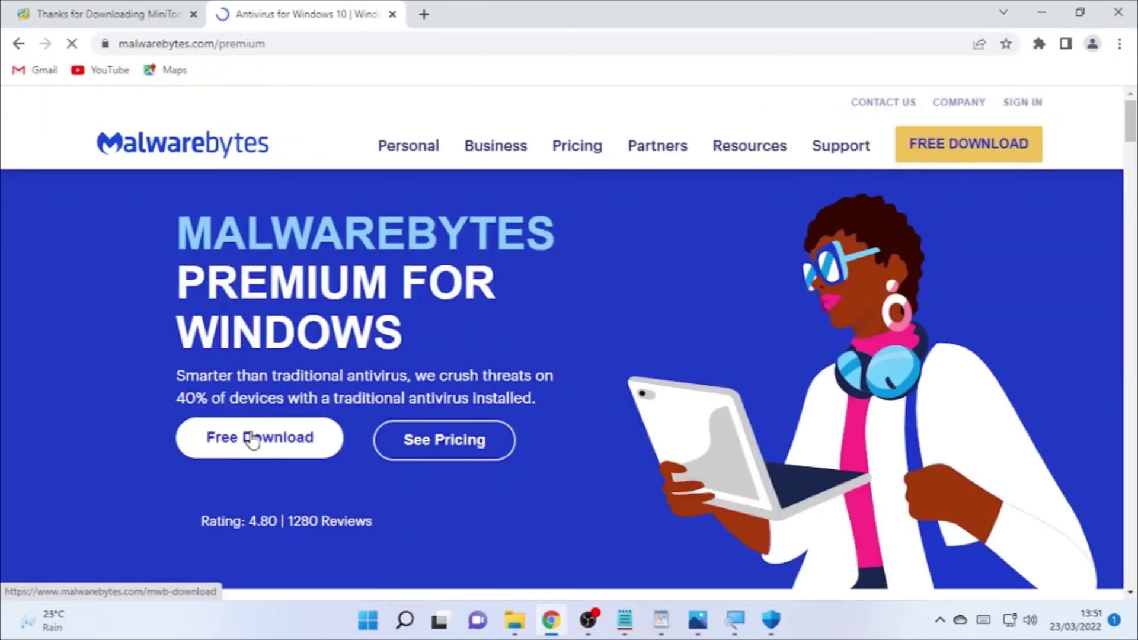
click(248, 449)
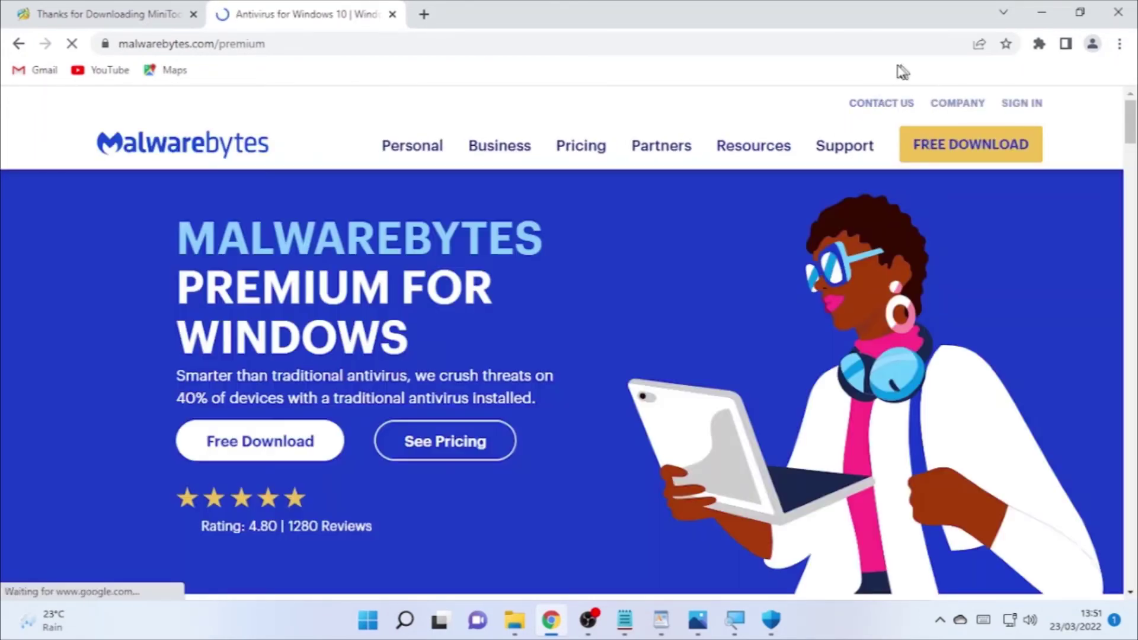
click(240, 440)
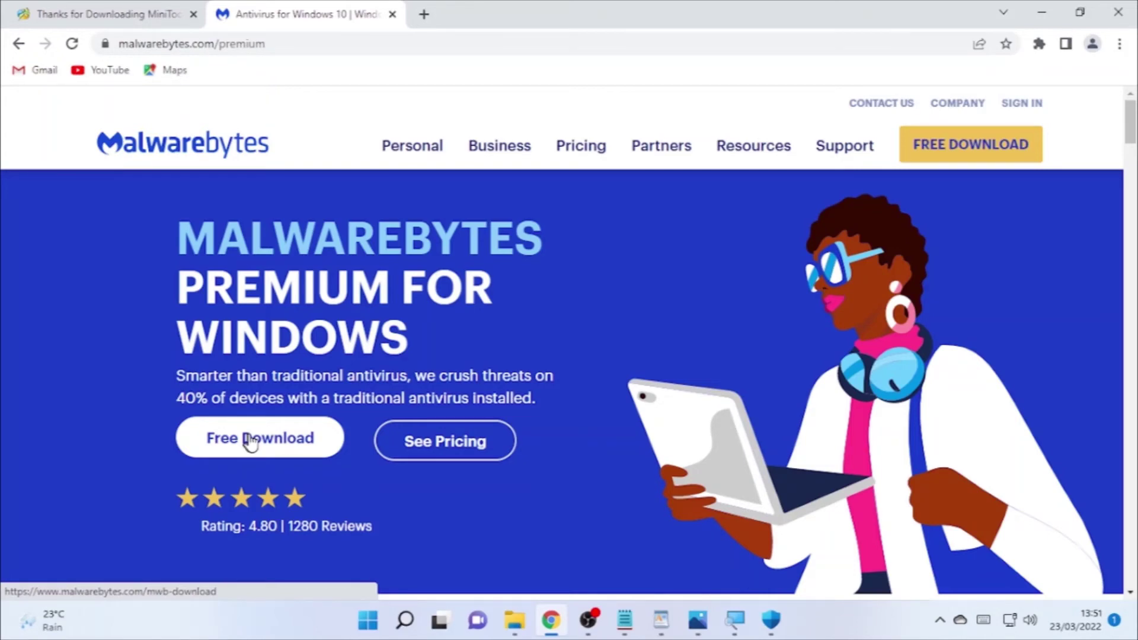
click(1039, 9)
click(1037, 9)
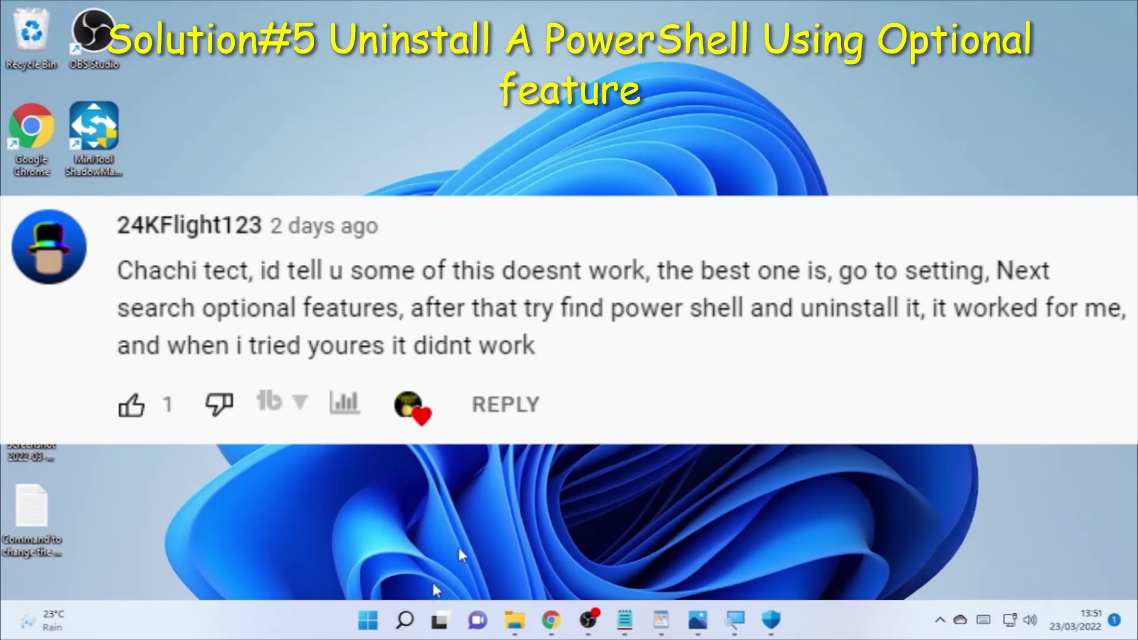
Search Windows for "optional features" and open the Optional features system settings.
click(405, 619)
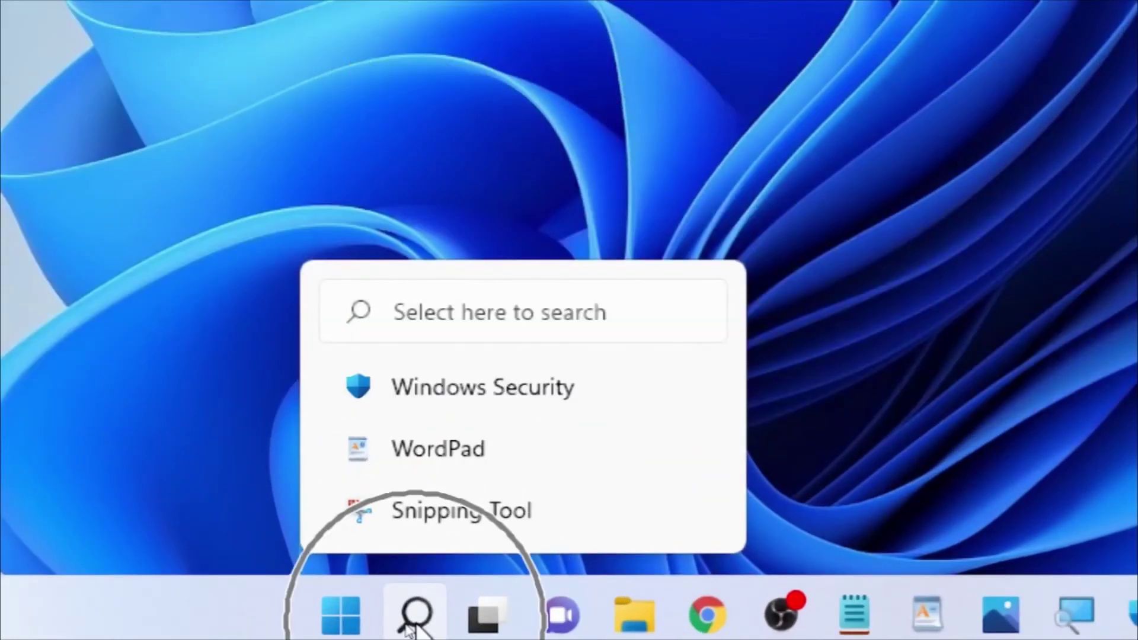
click(415, 618)
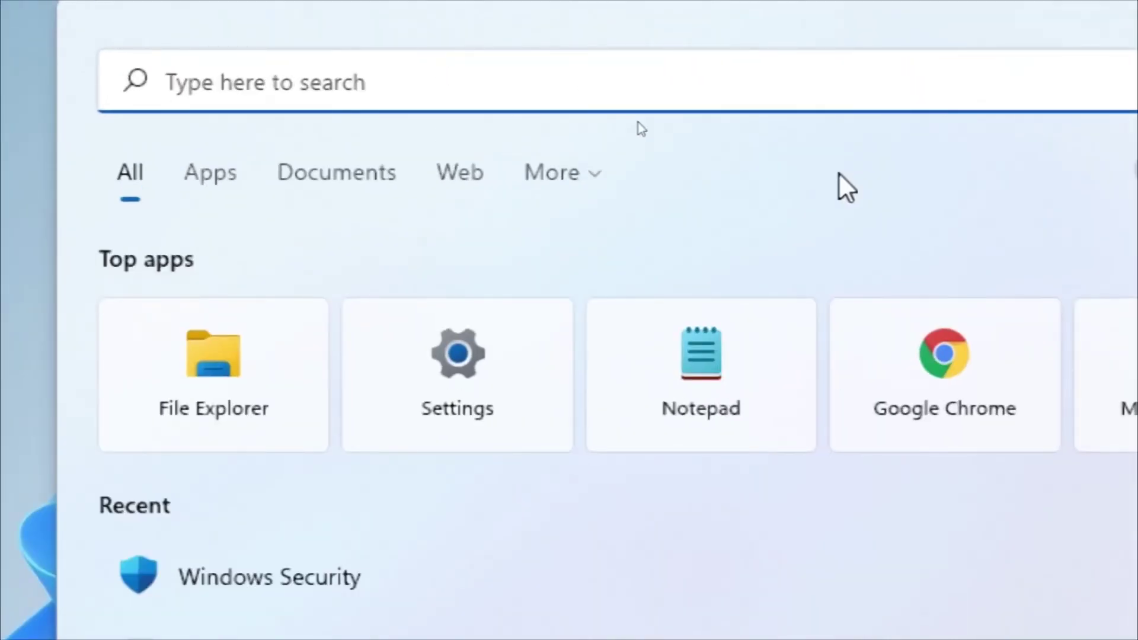
text(optio)
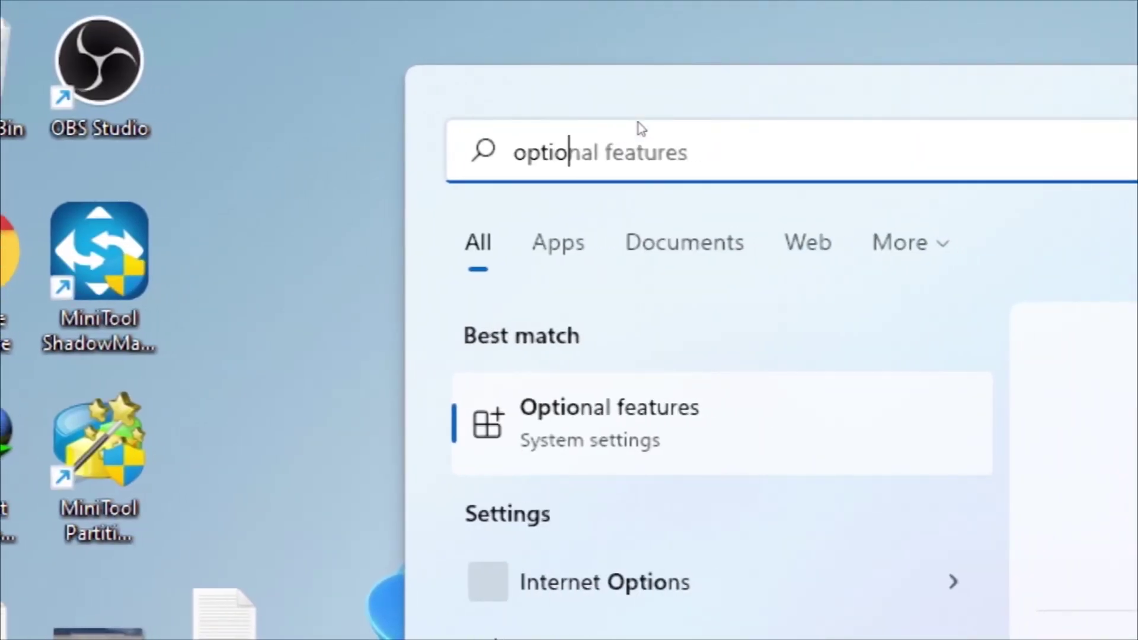
text(nal f)
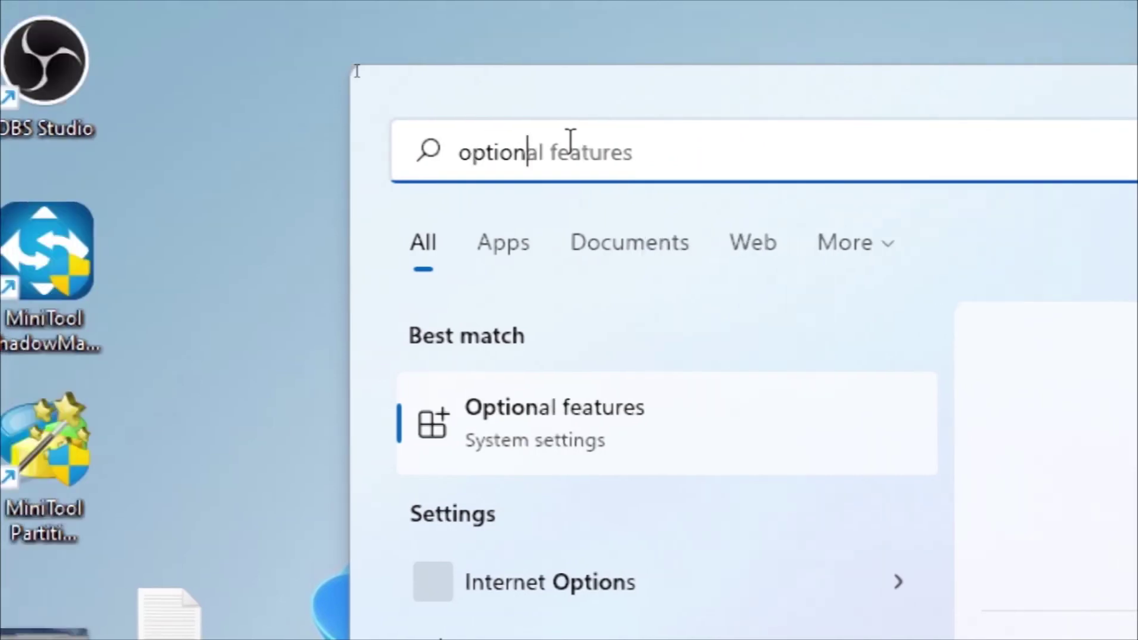
text(eature)
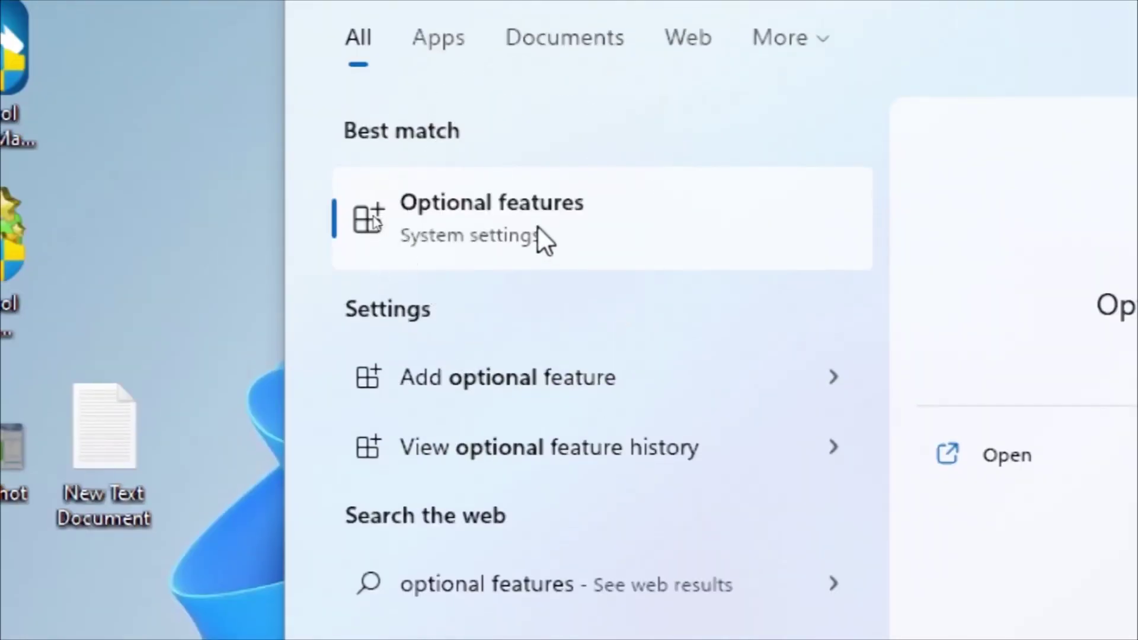
click(540, 237)
click(541, 239)
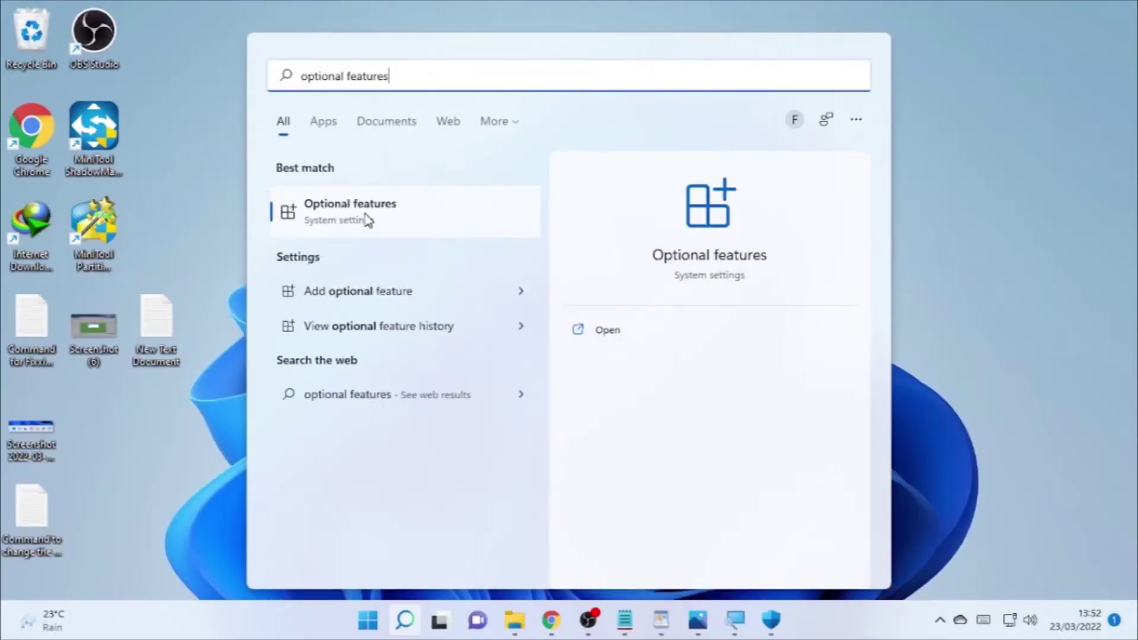
click(373, 221)
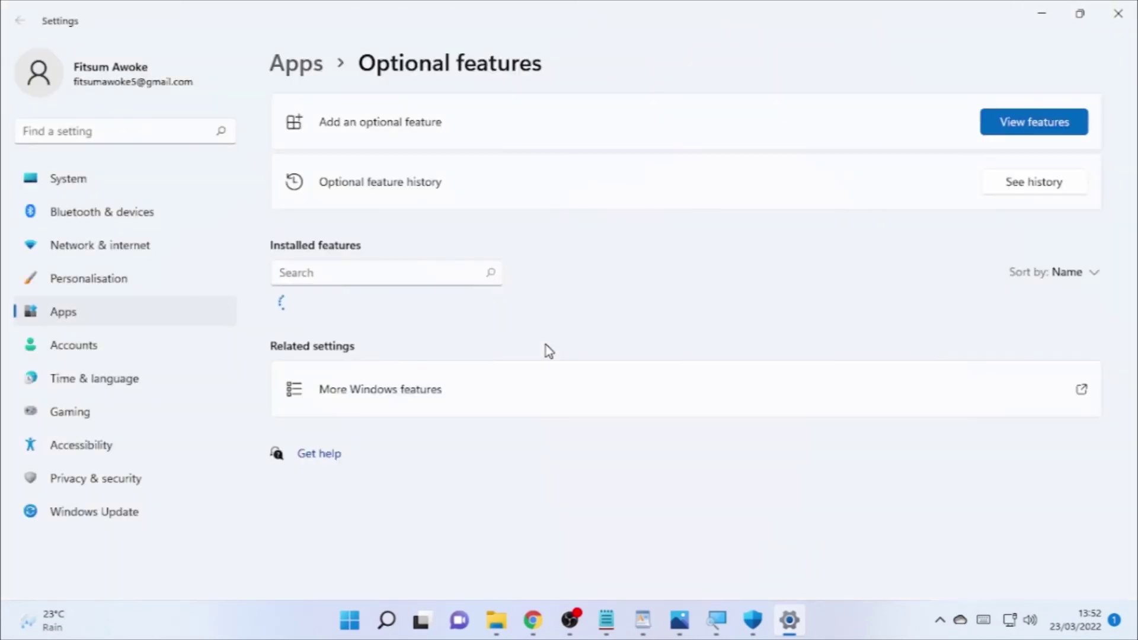
Expand Windows PowerShell ISE in the installed features to view its uninstall option, and close Settings.
scroll(554, 350, down, 3)
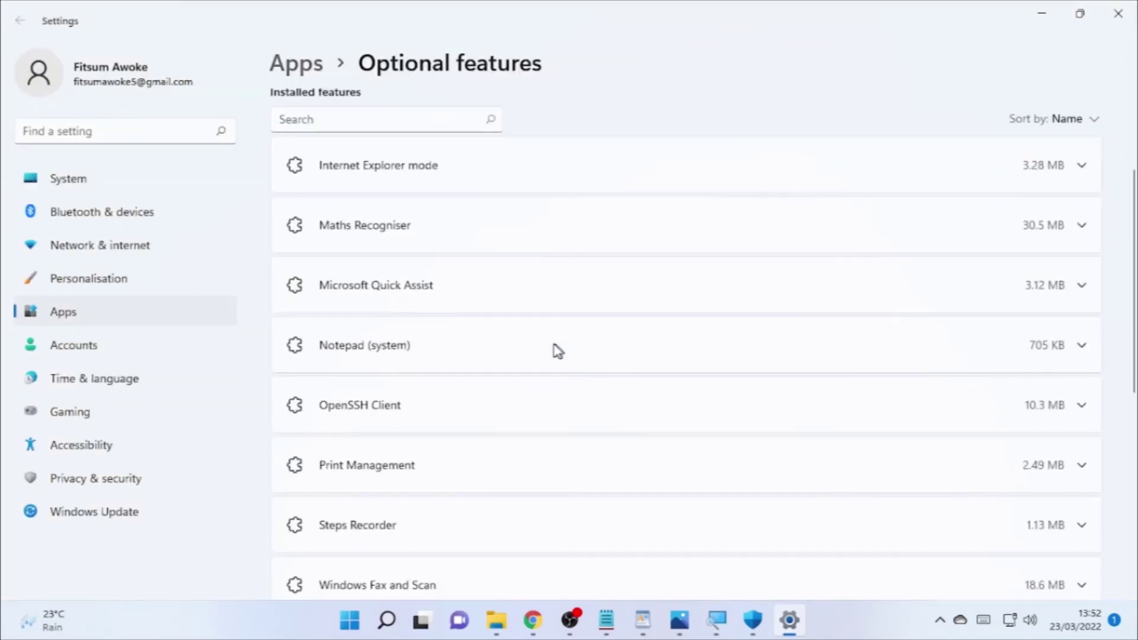
scroll(452, 421, down, 2)
scroll(452, 421, down, 5)
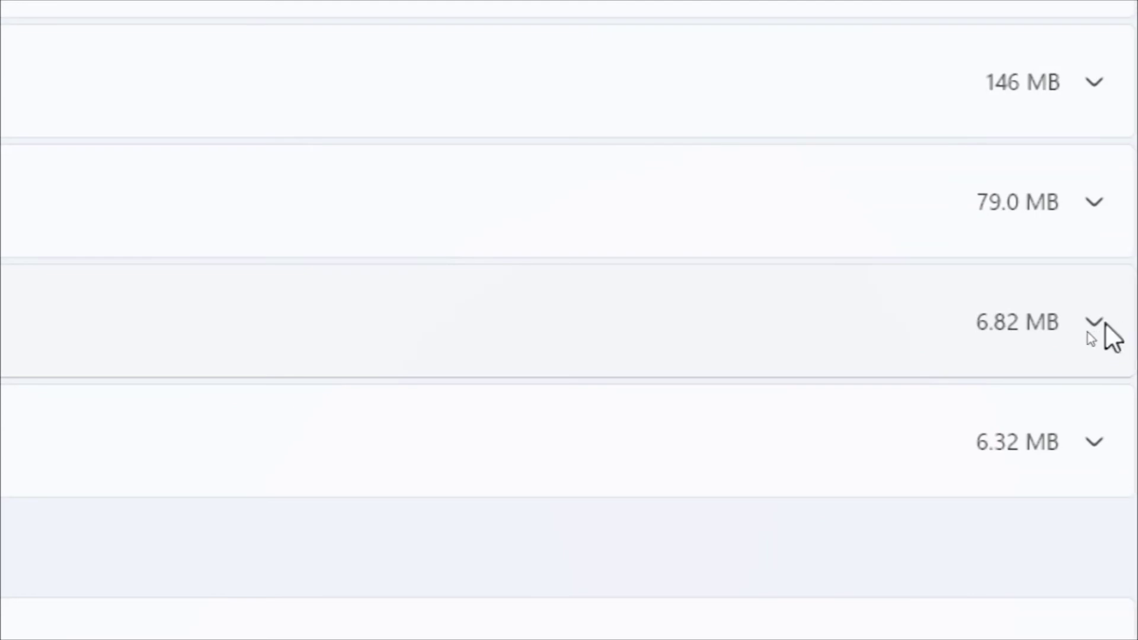
click(1087, 330)
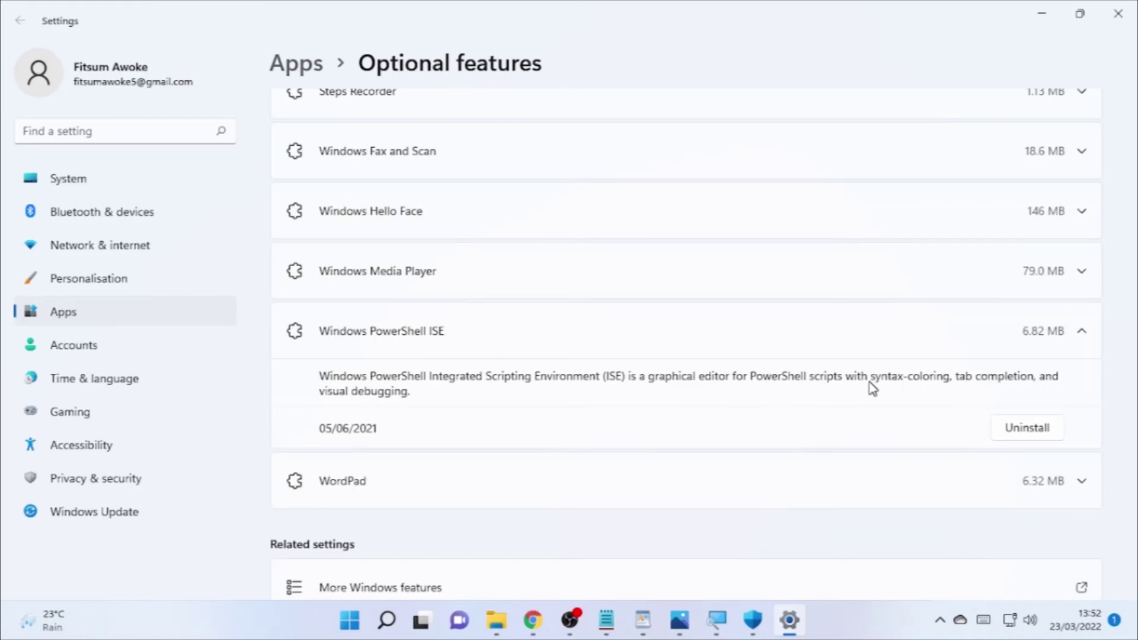
click(1125, 22)
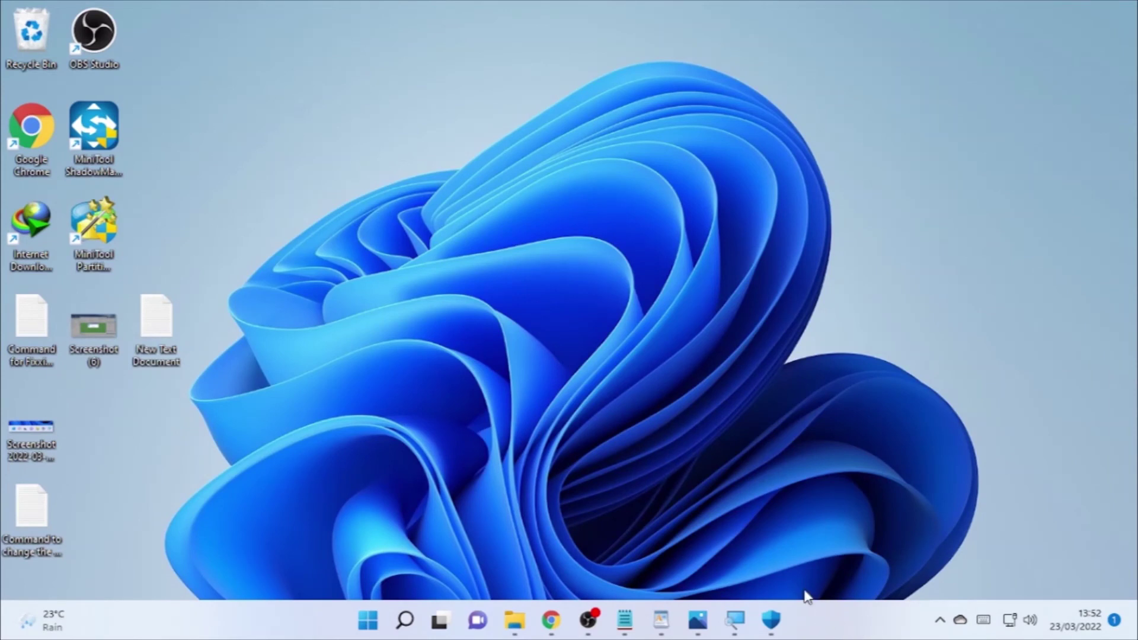
Show the Solution 6 notes in the WordPad document, search Windows for "cmd", and run Command Prompt as administrator.
click(660, 620)
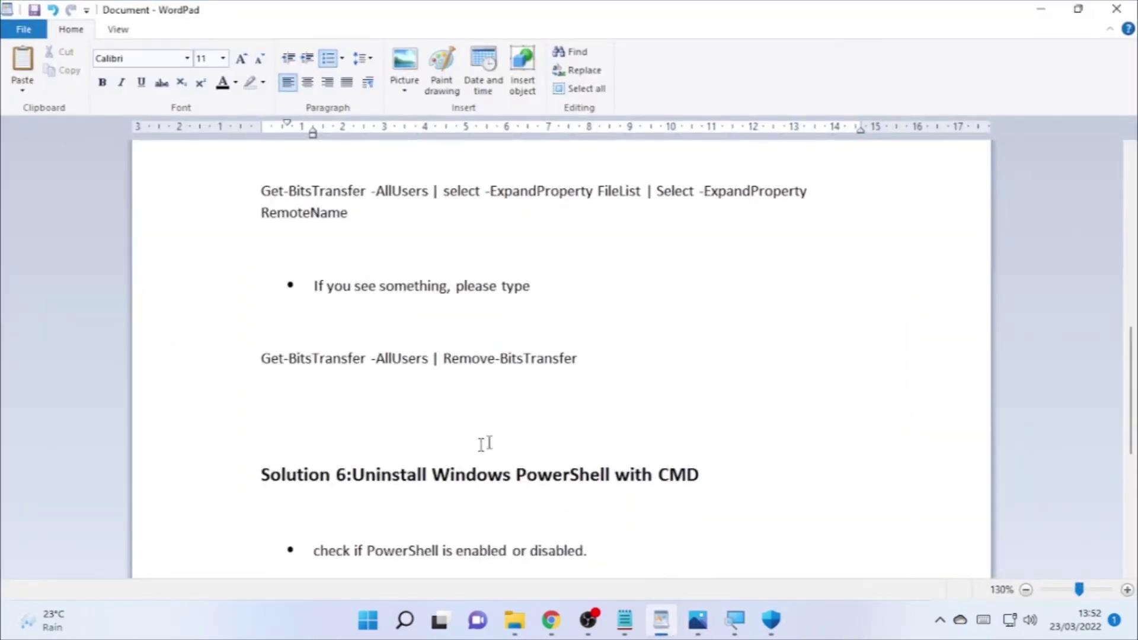
scroll(485, 444, down, 9)
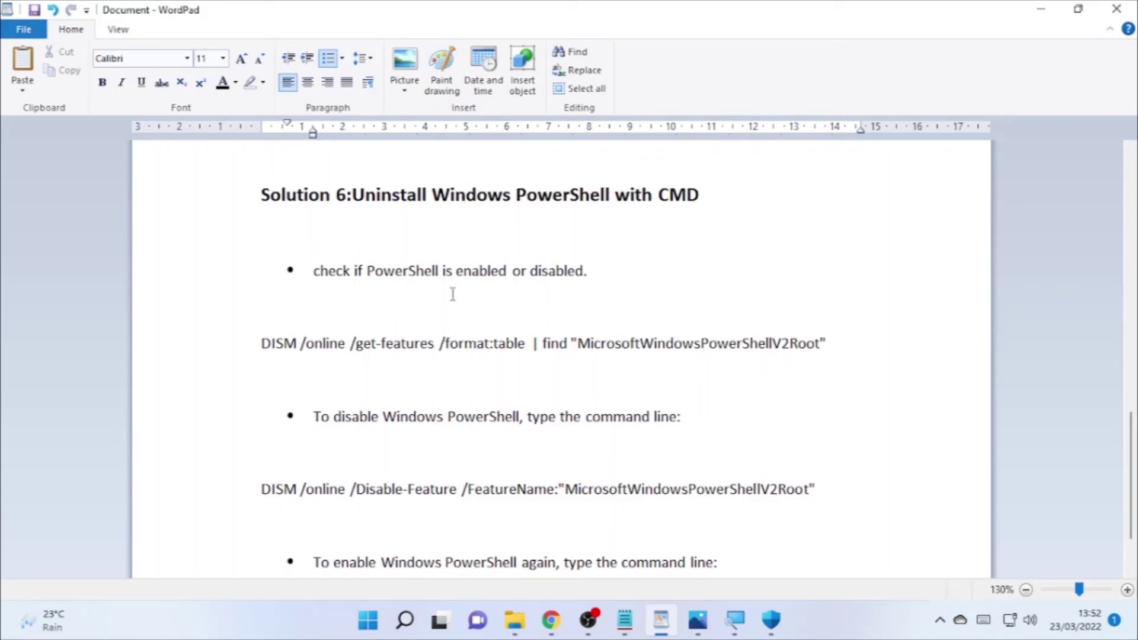
mouse_move(406, 621)
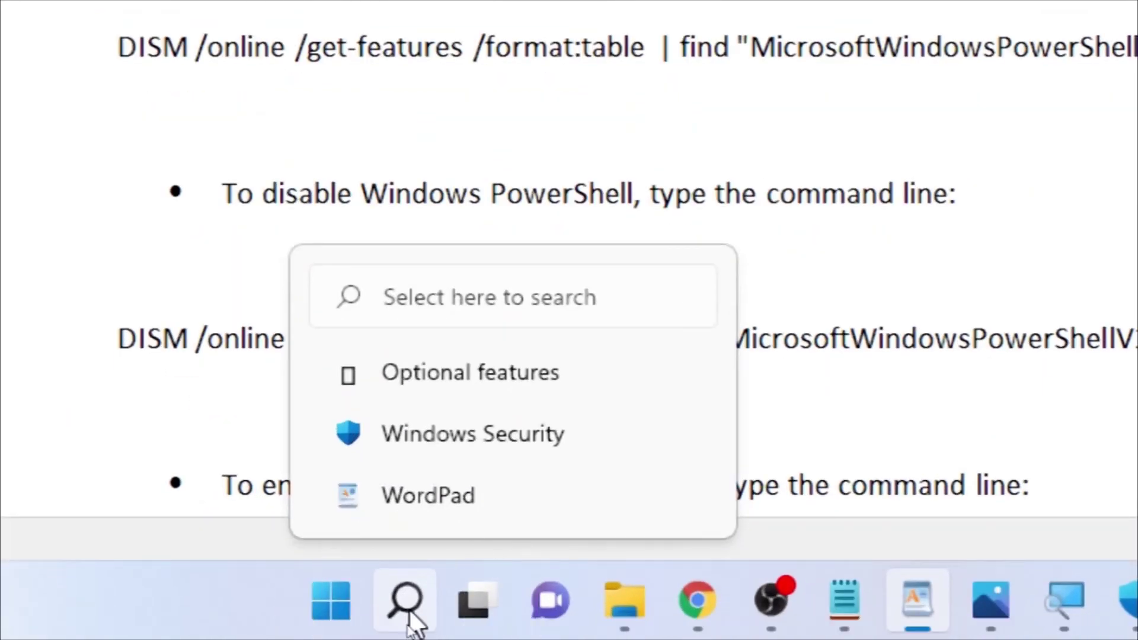
click(408, 613)
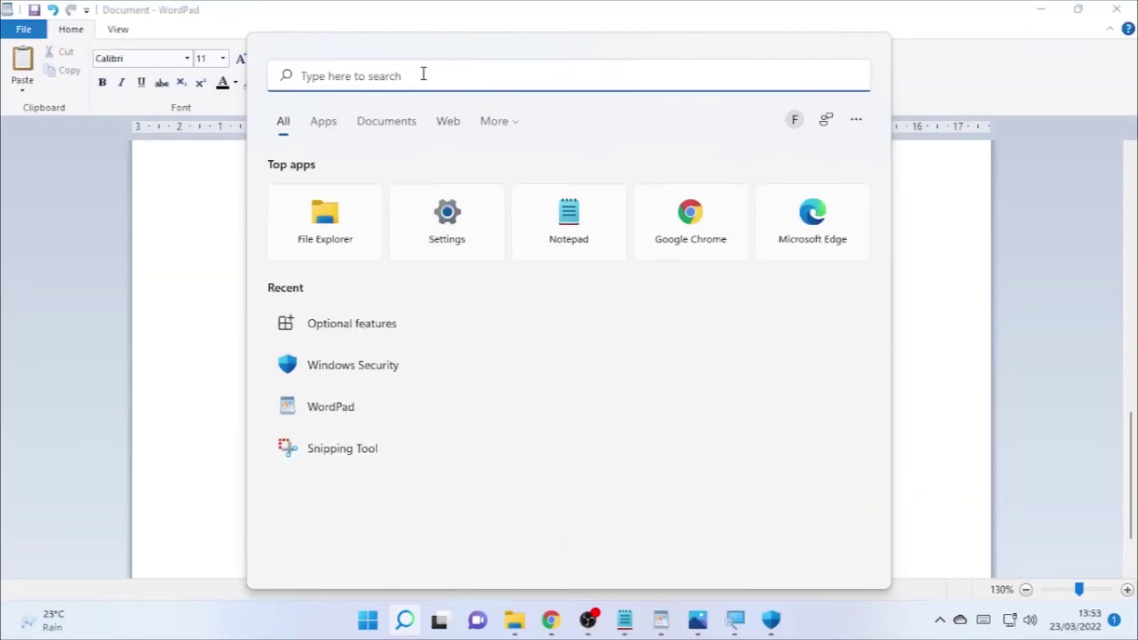
text(cm)
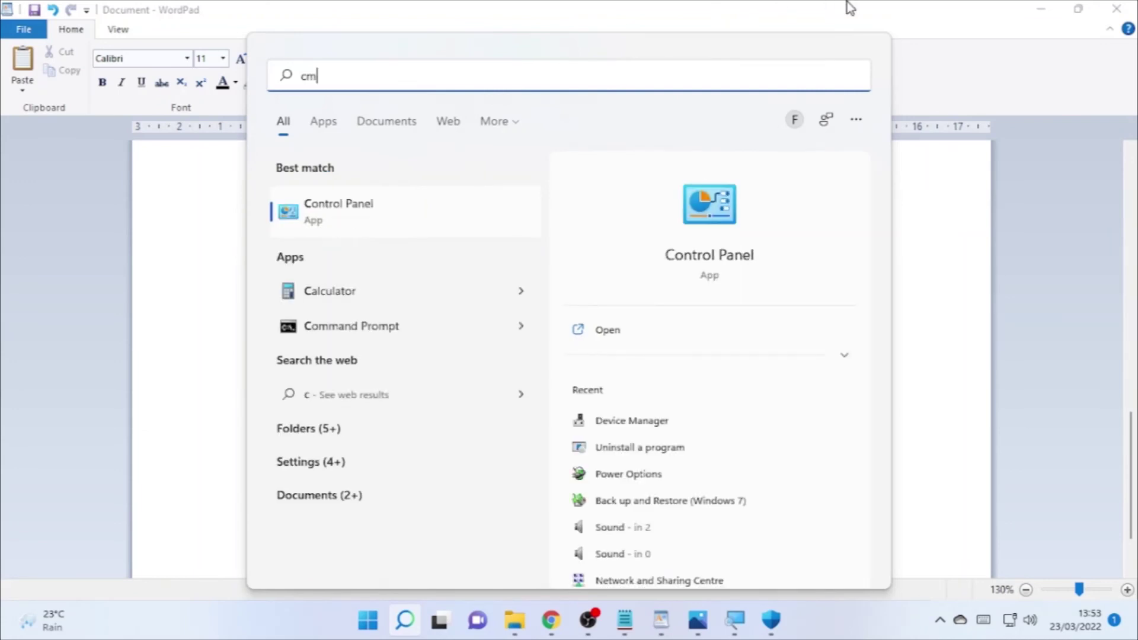
text(d)
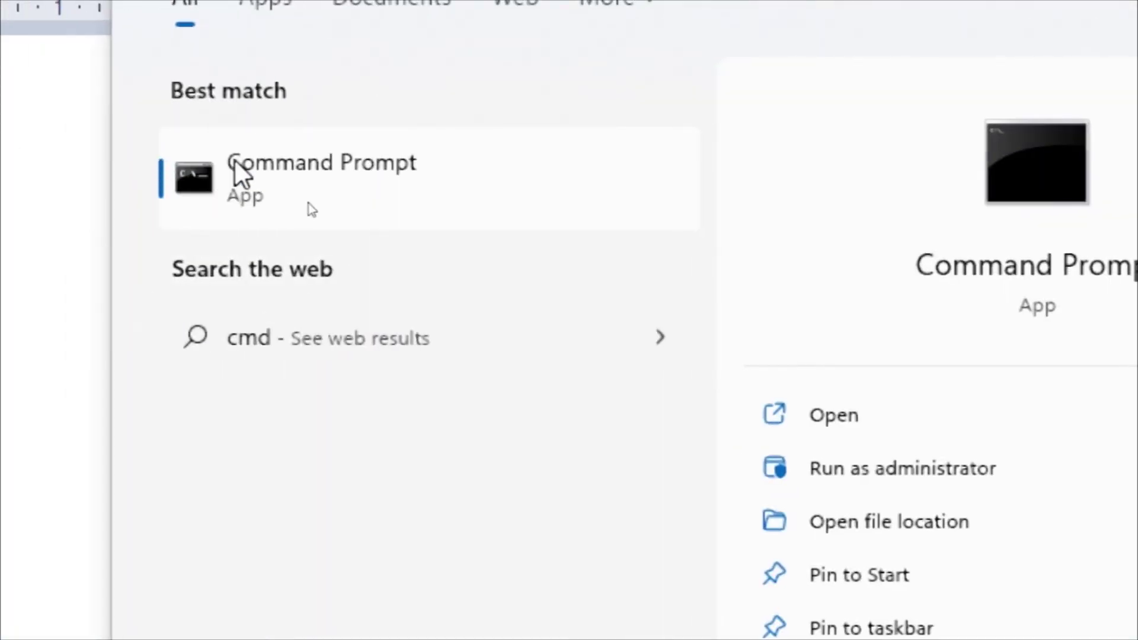
click(307, 204)
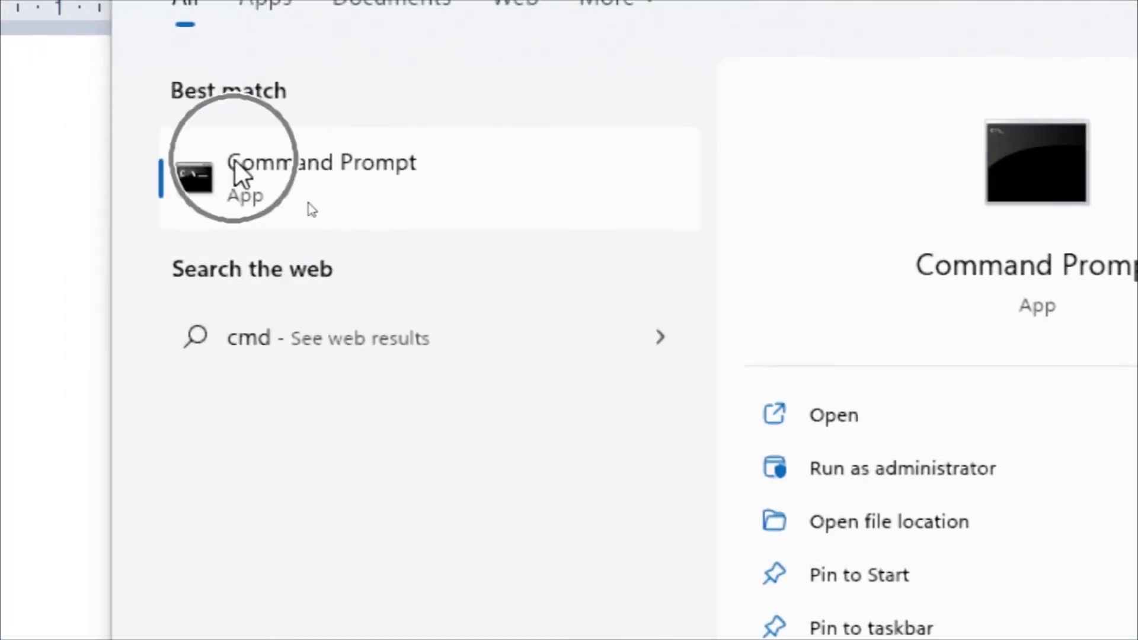
right_click(234, 161)
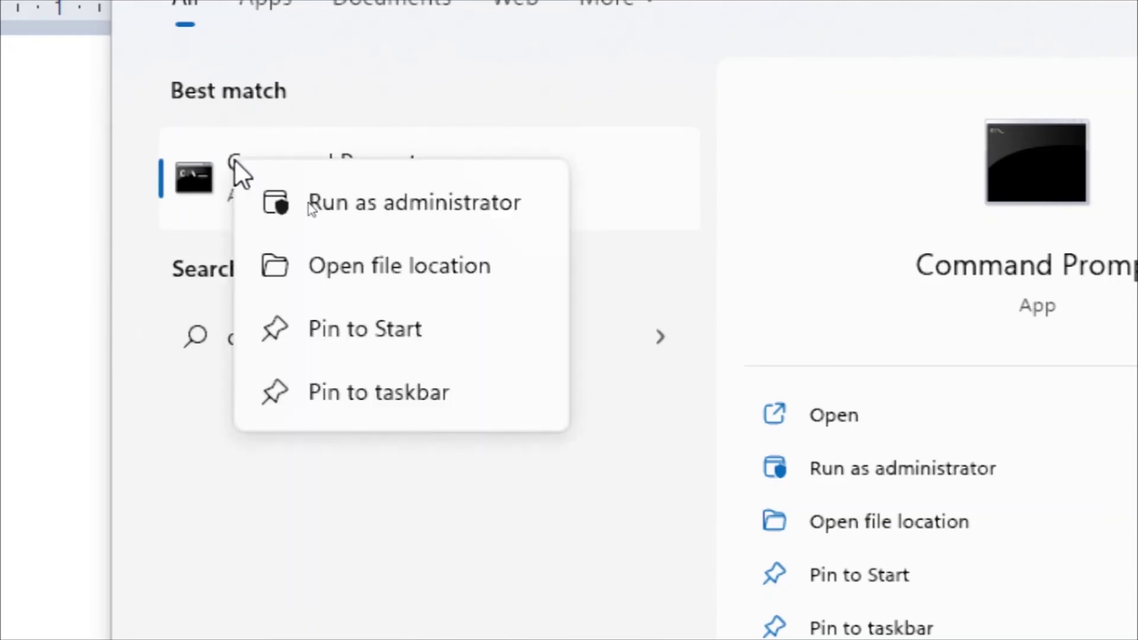
click(379, 198)
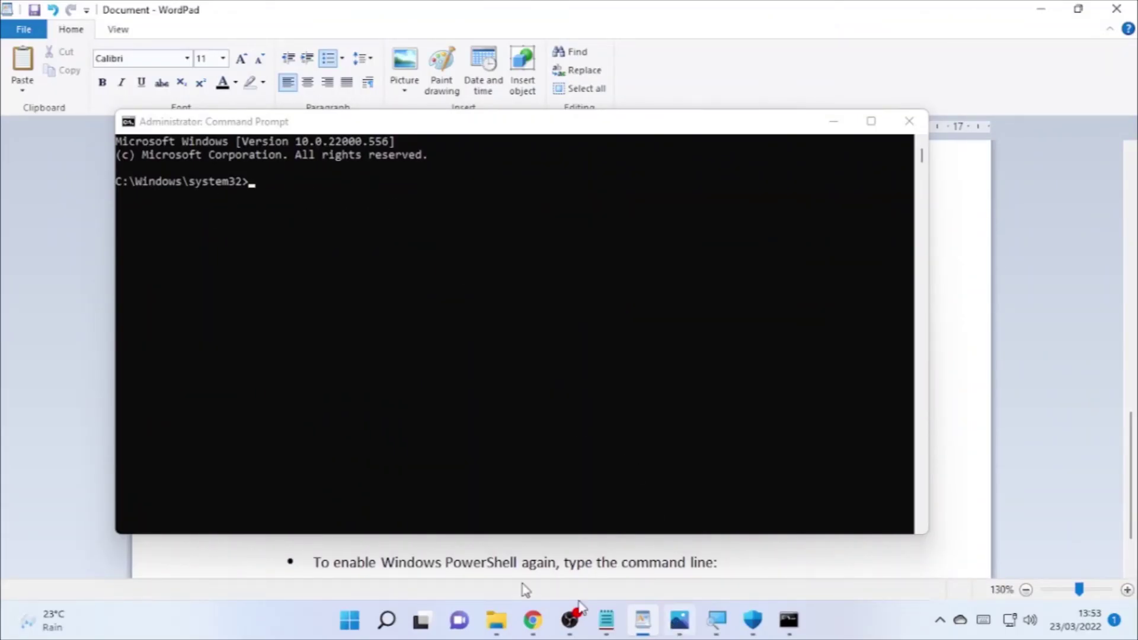
Copy DISM /online /get-features /format:table | find "MicrosoftWindowsPowerShellV2Root" from the WordPad notes and run it in the administrator Command Prompt.
click(252, 546)
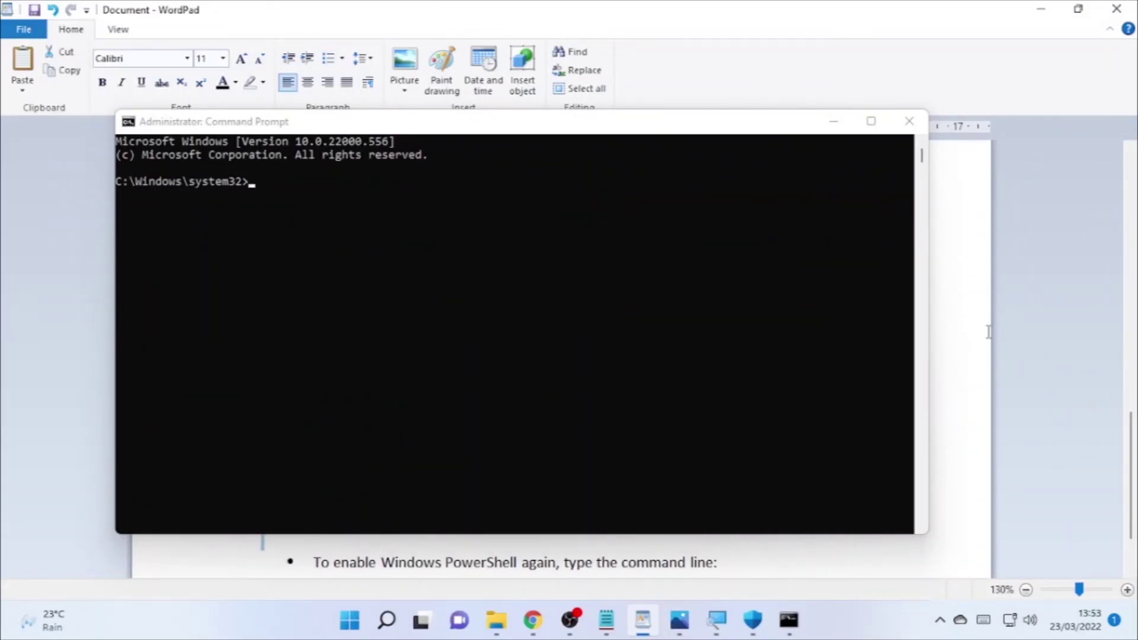
click(833, 121)
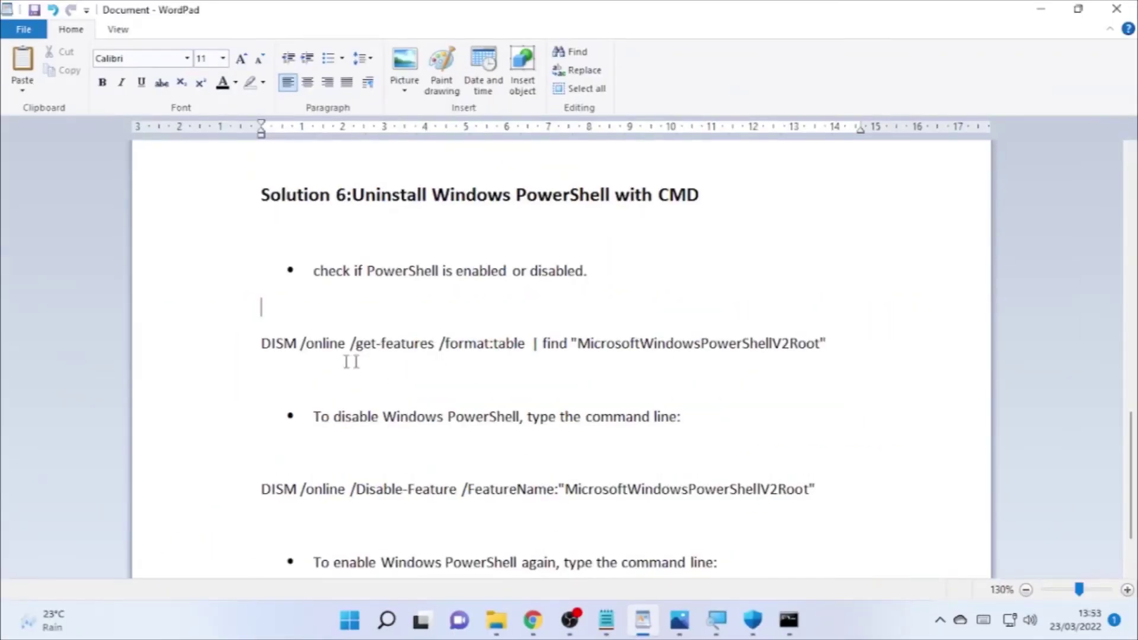
drag(262, 344, 845, 347)
right_click(771, 355)
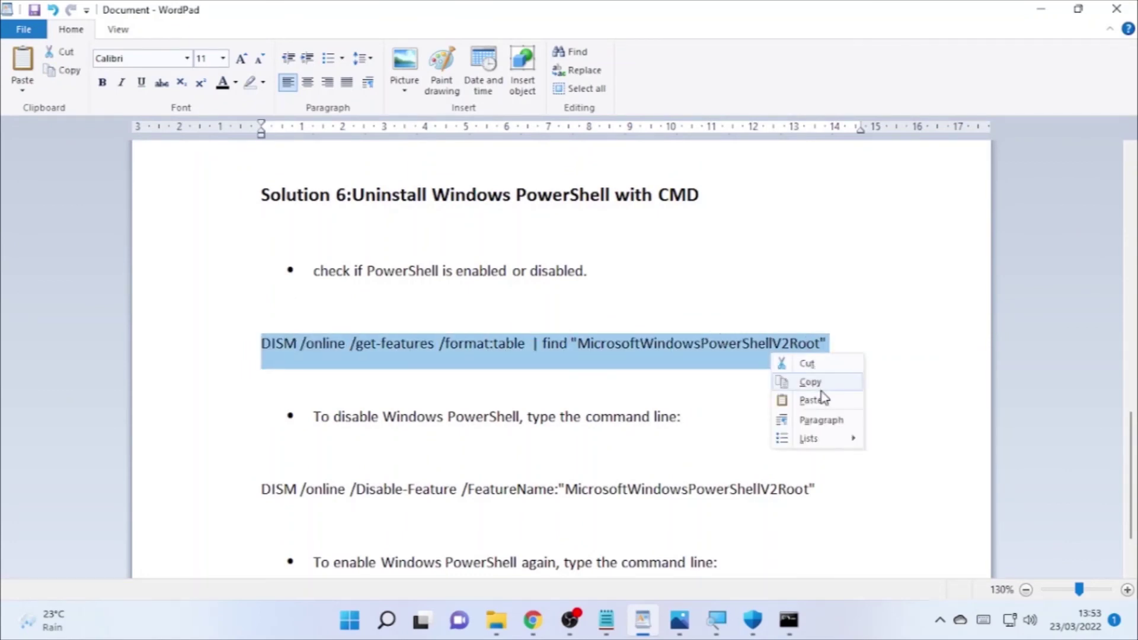
click(812, 382)
click(789, 620)
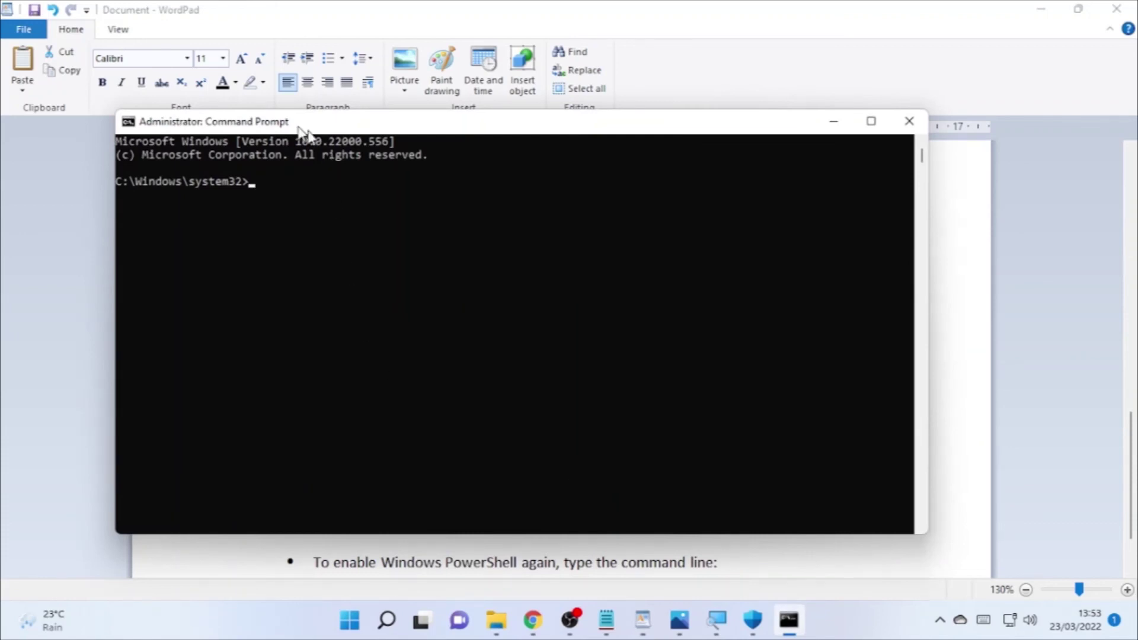
right_click(329, 186)
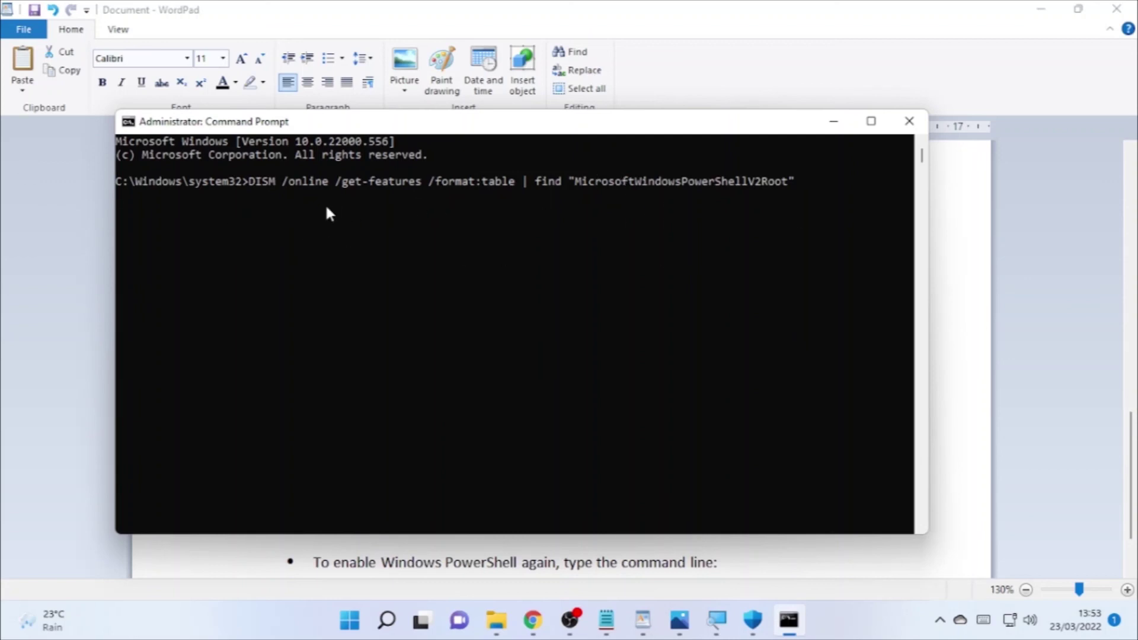
key(Return)
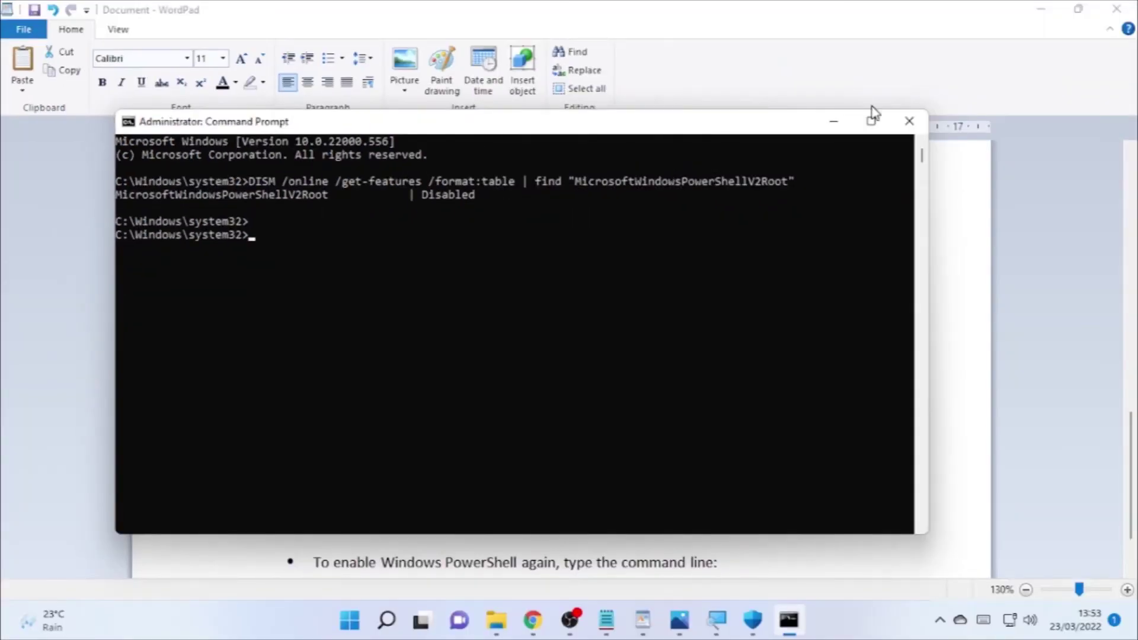
Return to the WordPad notes, highlight the DISM Disable-Feature and Enable-Feature commands for MicrosoftWindowsPowerShellV2Root to review them, and minimize WordPad.
click(835, 121)
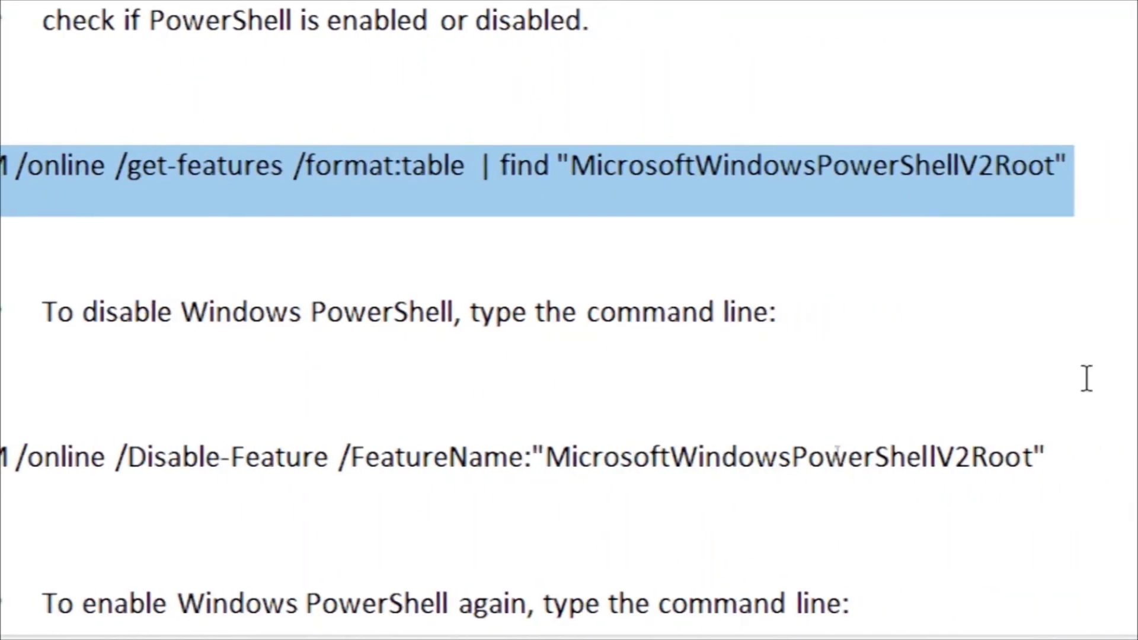
click(142, 461)
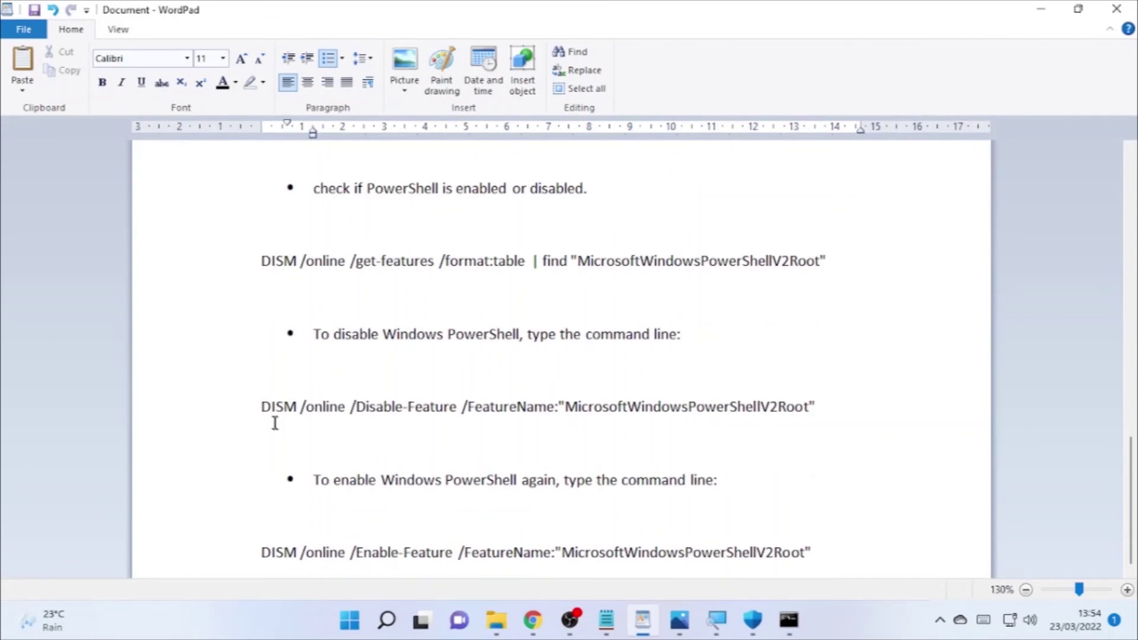
drag(262, 409, 809, 409)
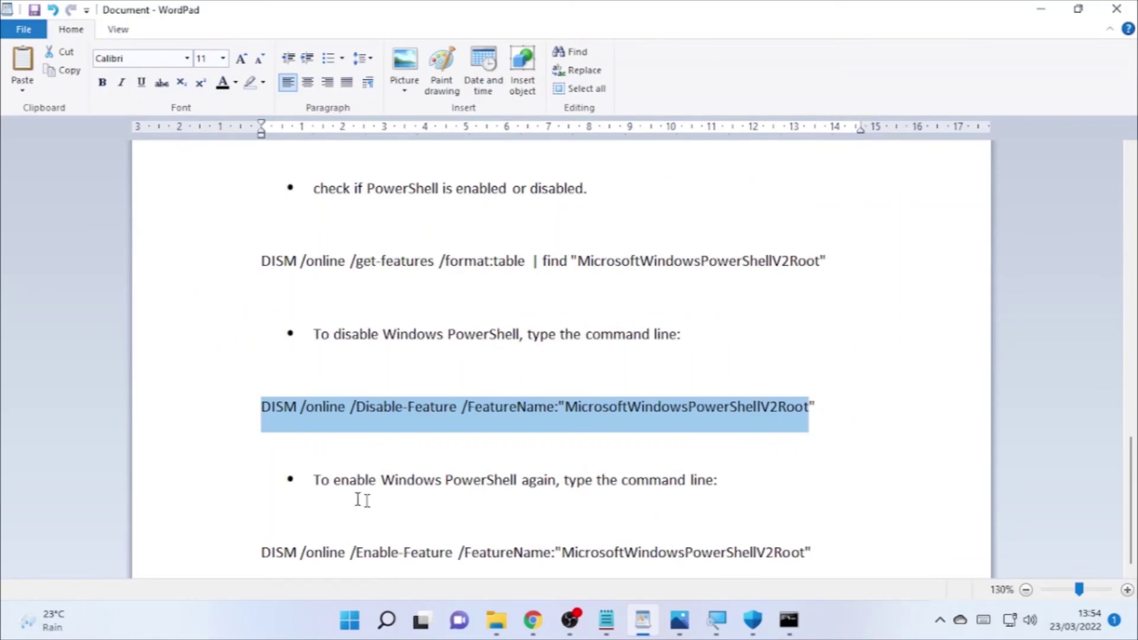
drag(264, 556, 730, 549)
click(770, 541)
triple_click(823, 544)
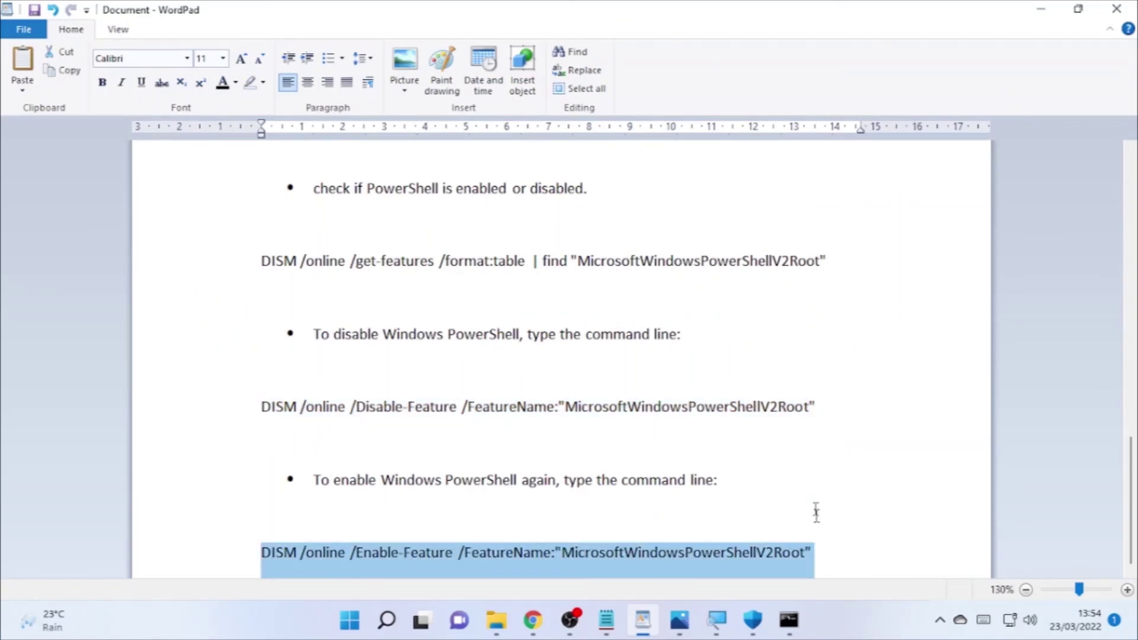
click(1051, 8)
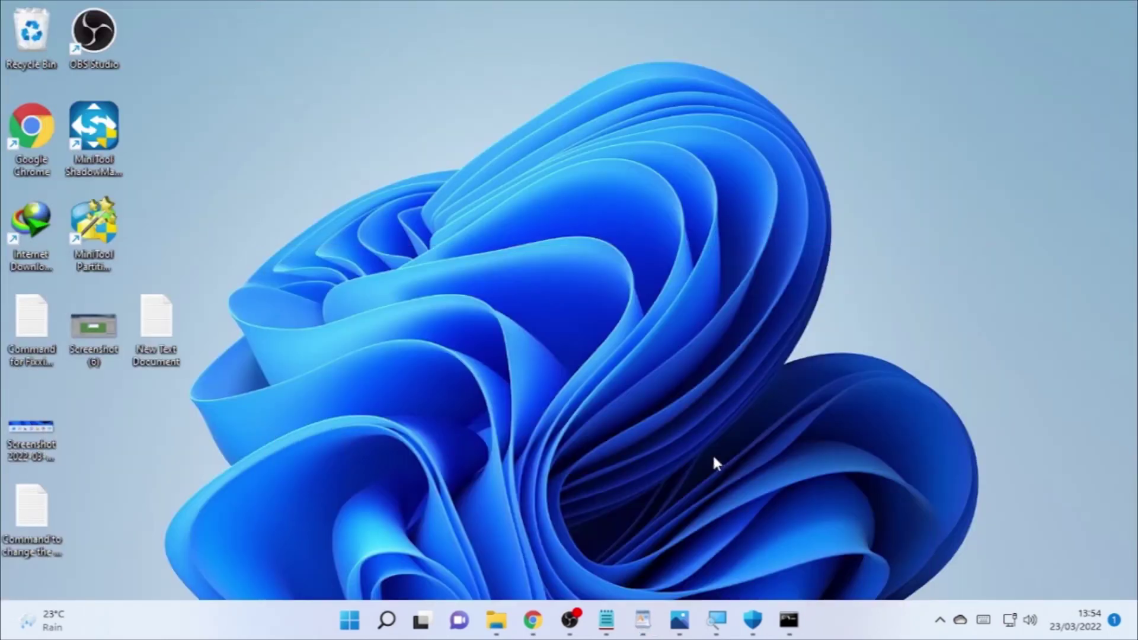